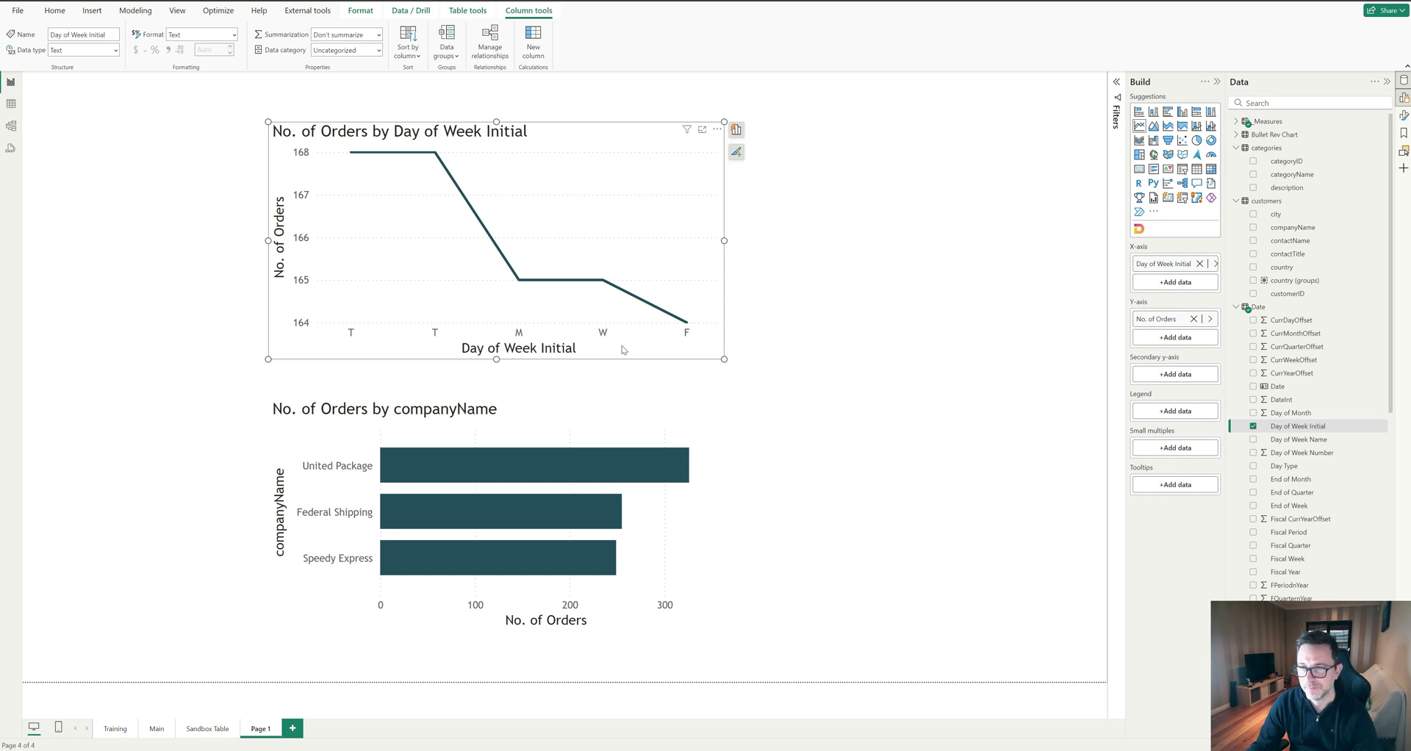
Reselect the line chart and sort its axis by Day of Week Initial instead of order count.
{"action": "left_click", "coordinate": [747, 265]}
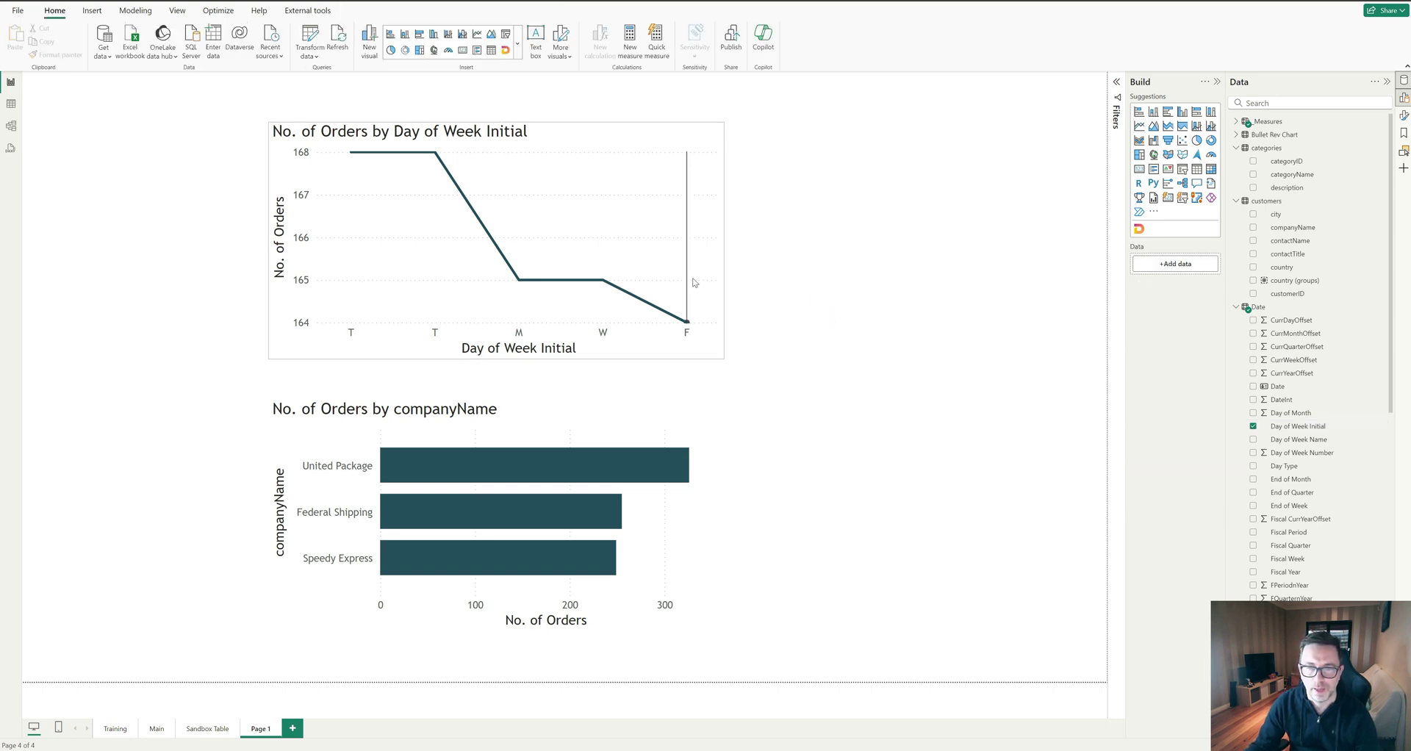
{"action": "left_click", "coordinate": [659, 307]}
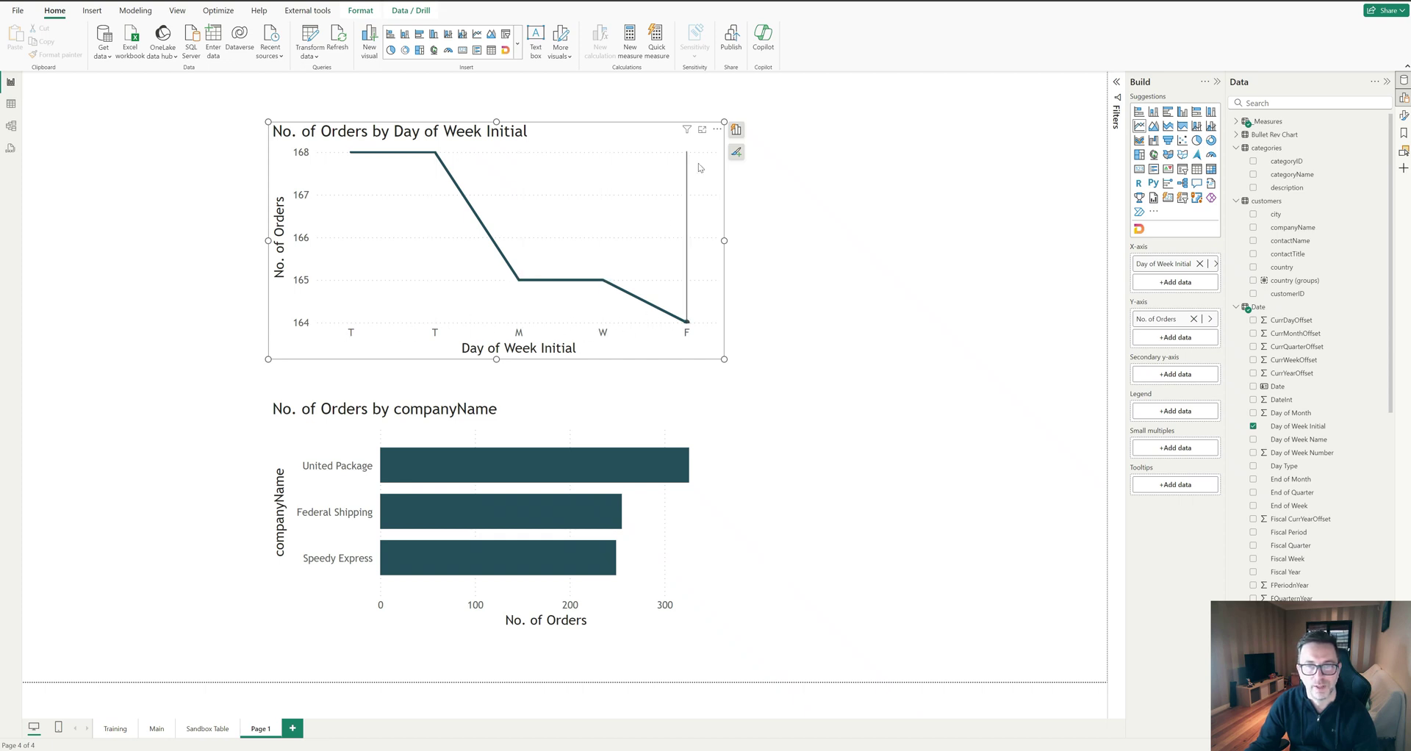
{"action": "left_click", "coordinate": [716, 129]}
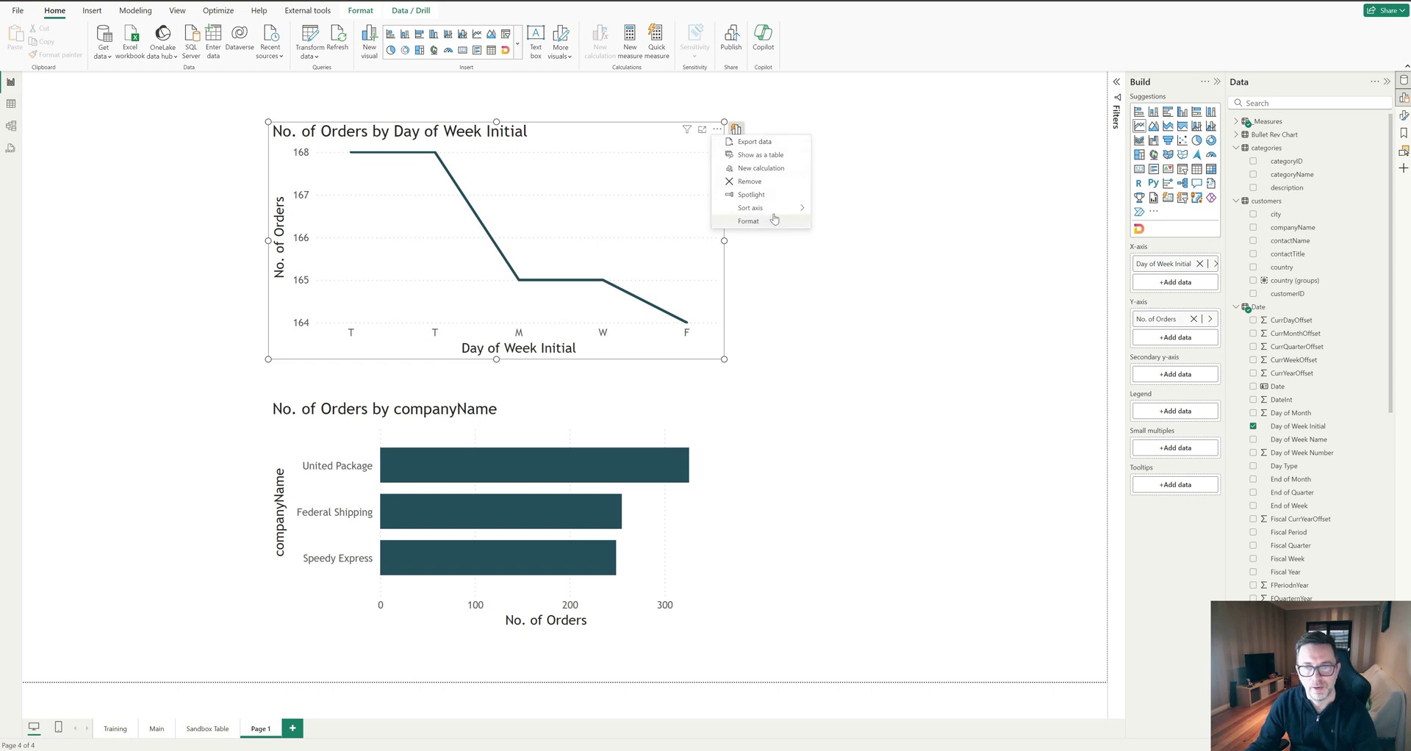
{"action": "mouse_move", "coordinate": [769, 213]}
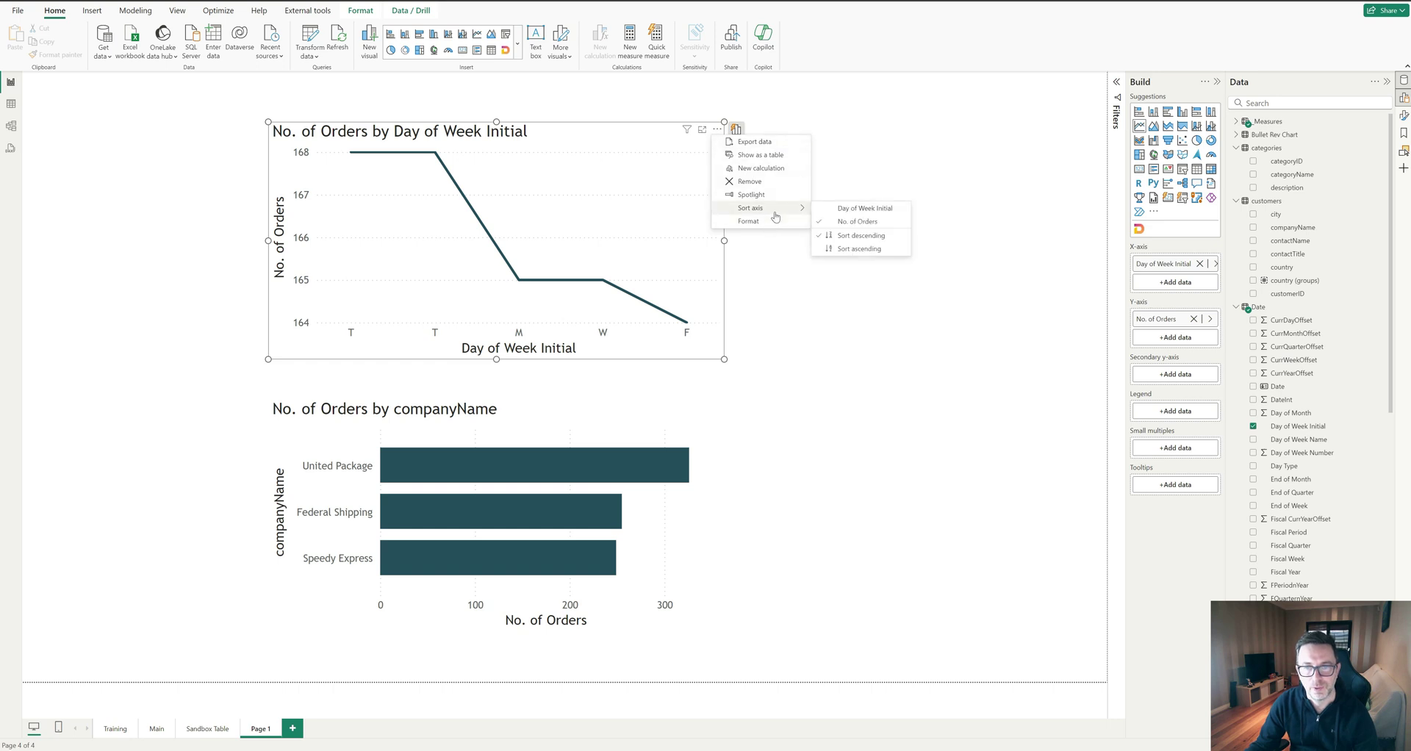
{"action": "left_click", "coordinate": [858, 208]}
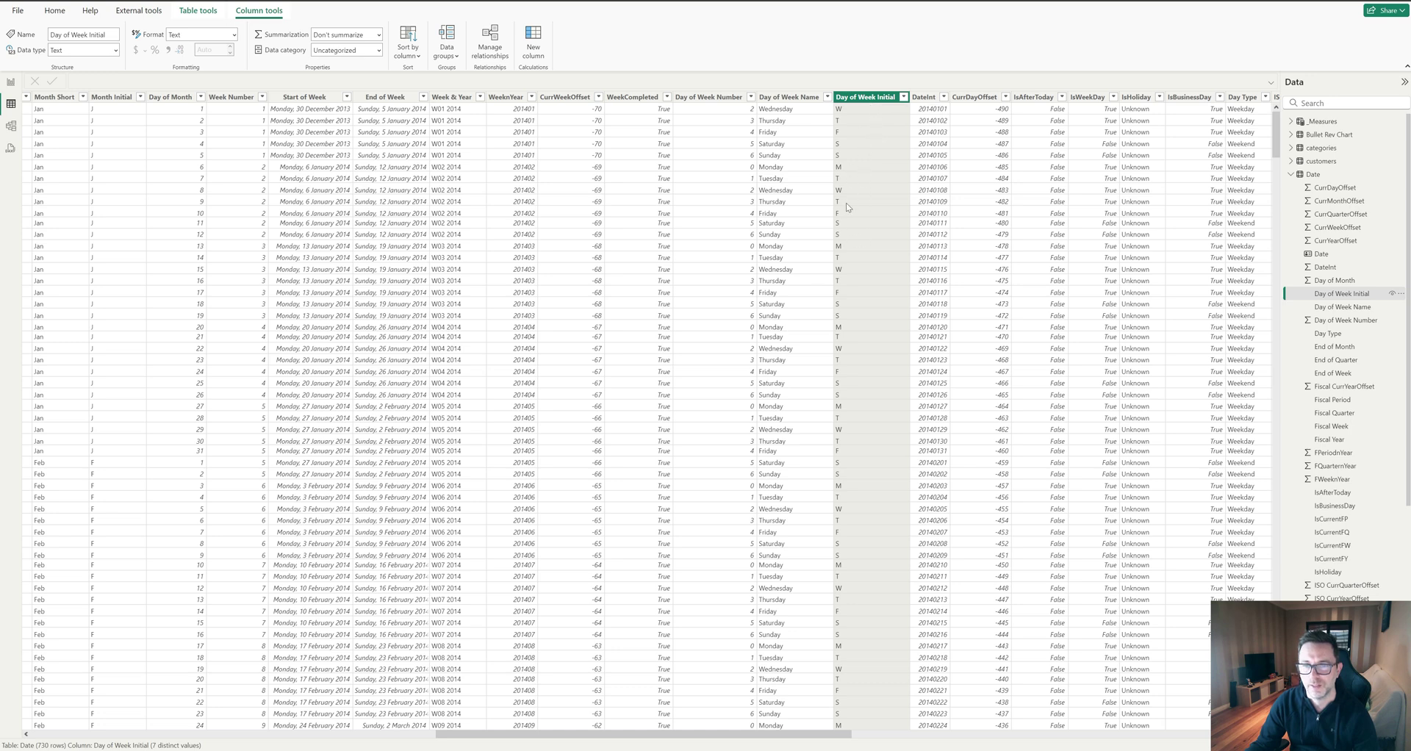
{"action": "left_click", "coordinate": [689, 107]}
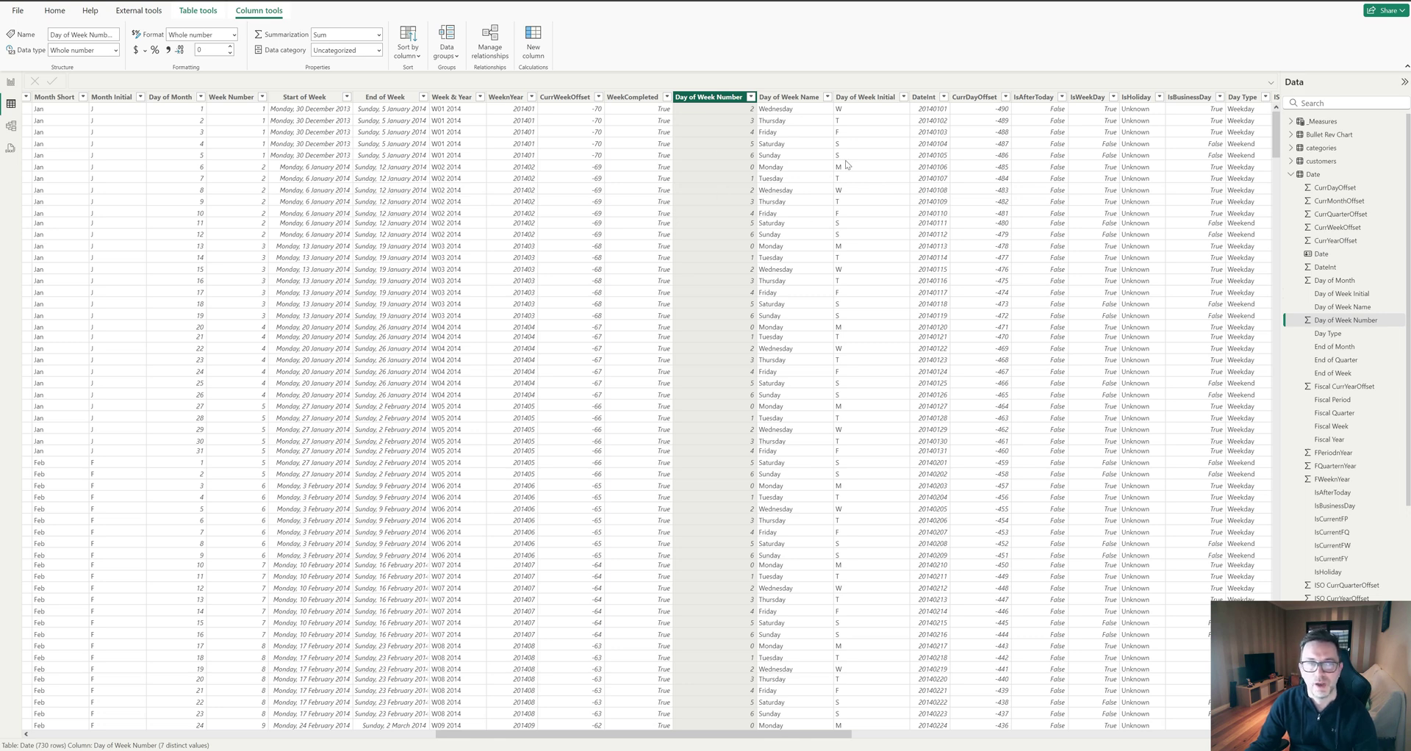
{"action": "left_click", "coordinate": [10, 82]}
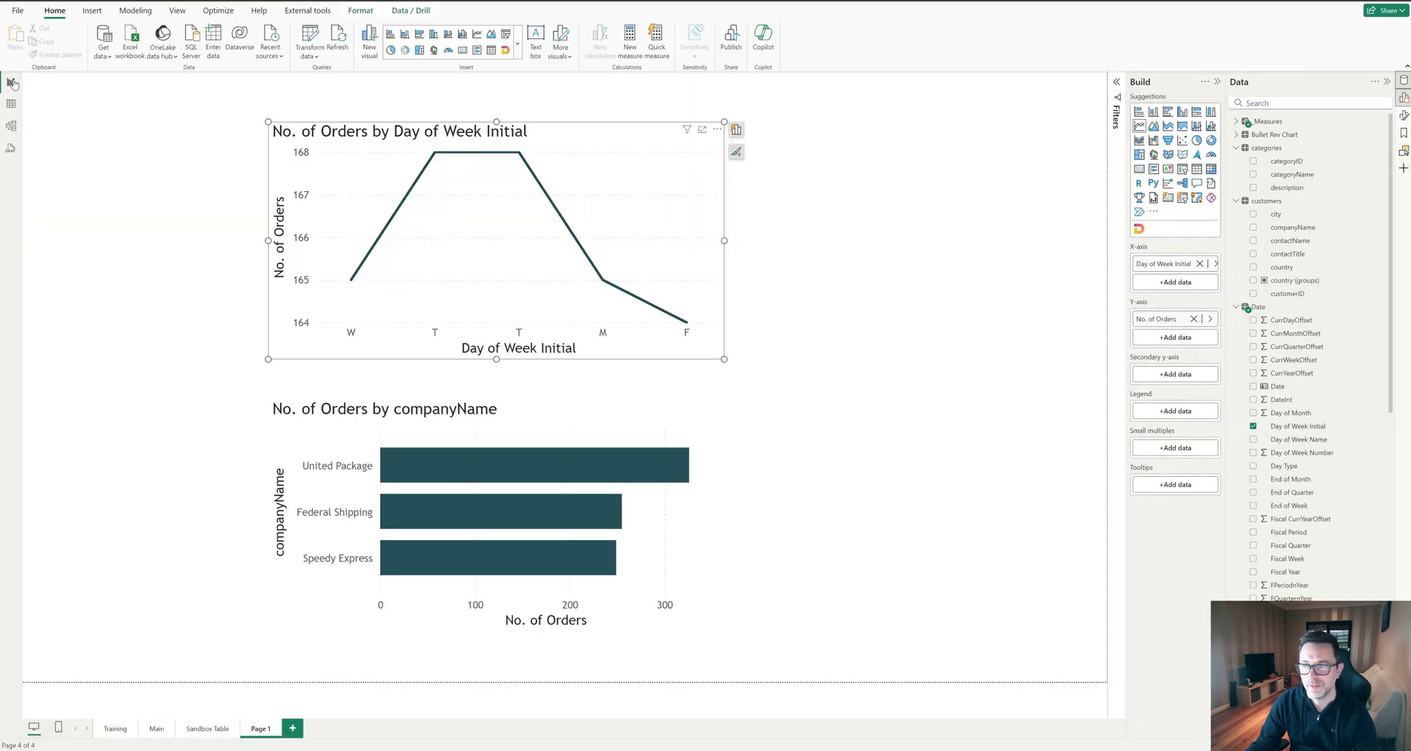
Set the Day of Week Initial column's sort-by column to Day of Week Number.
{"action": "left_click", "coordinate": [1300, 428]}
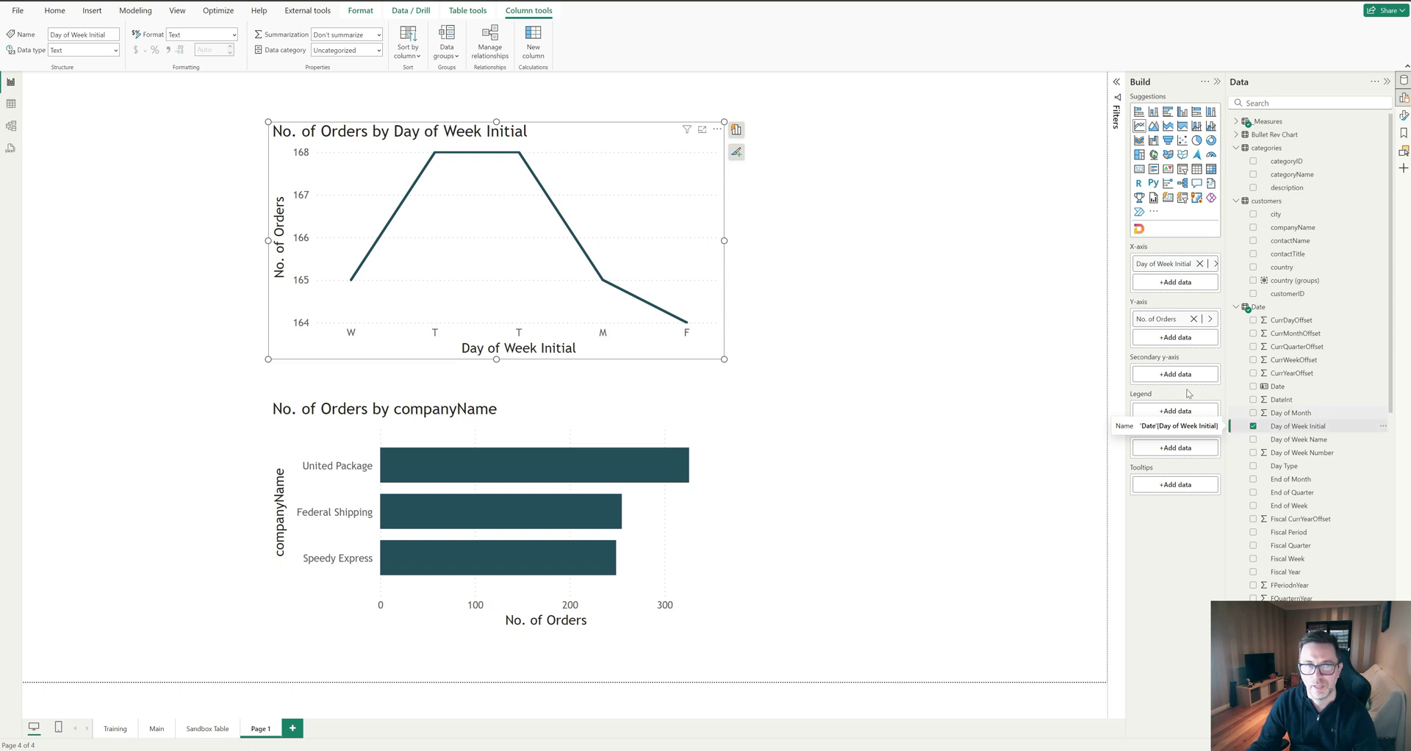
{"action": "left_click", "coordinate": [418, 59]}
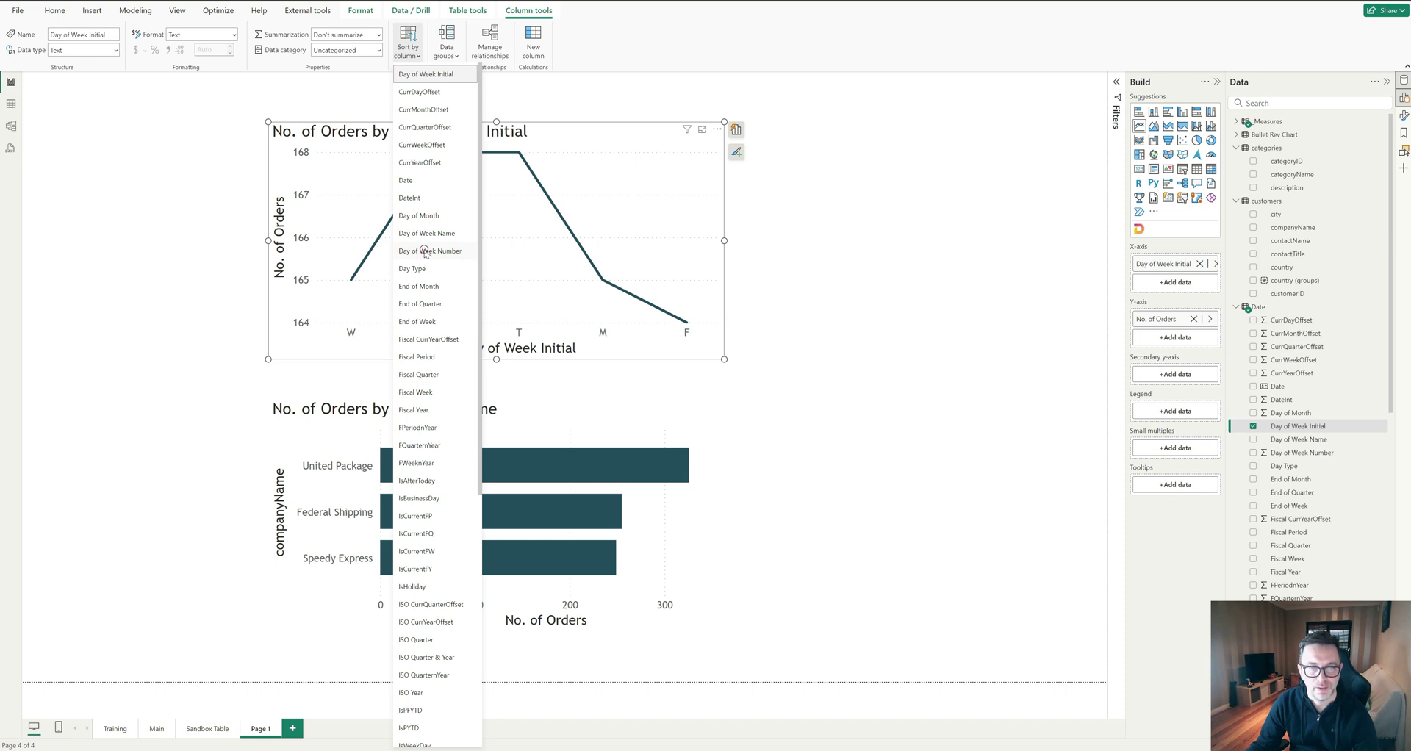
{"action": "left_click", "coordinate": [425, 251]}
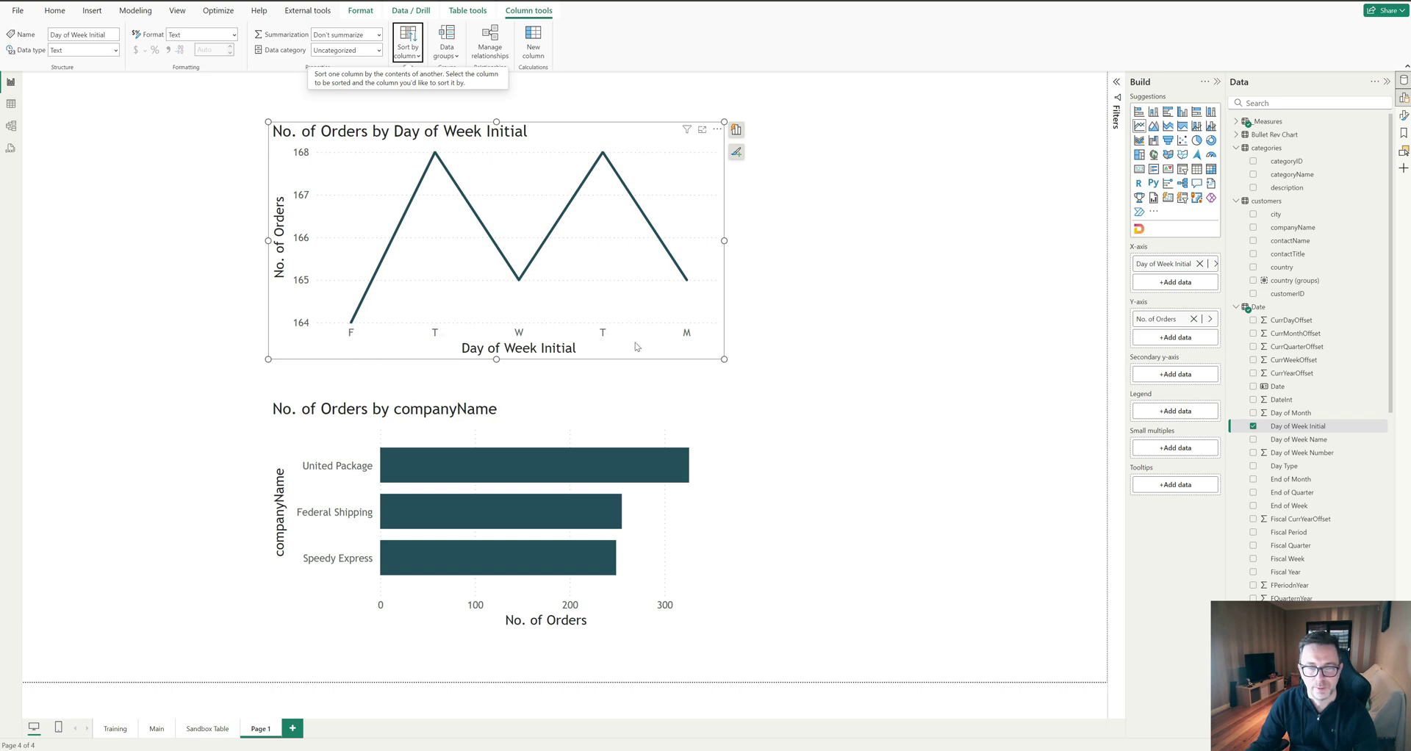
Sort the line chart's axis ascending so the weekdays run Monday to Friday.
{"action": "left_click", "coordinate": [717, 131]}
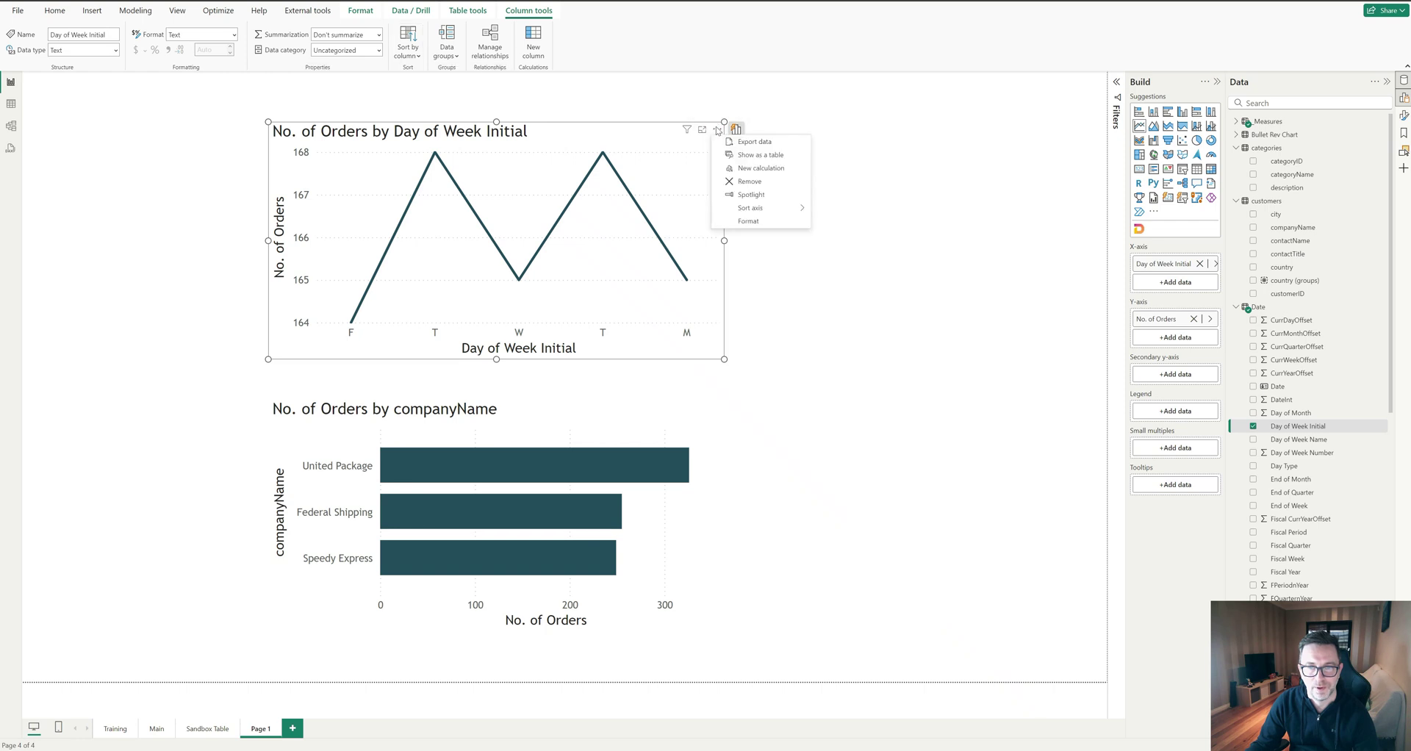
{"action": "mouse_move", "coordinate": [772, 208]}
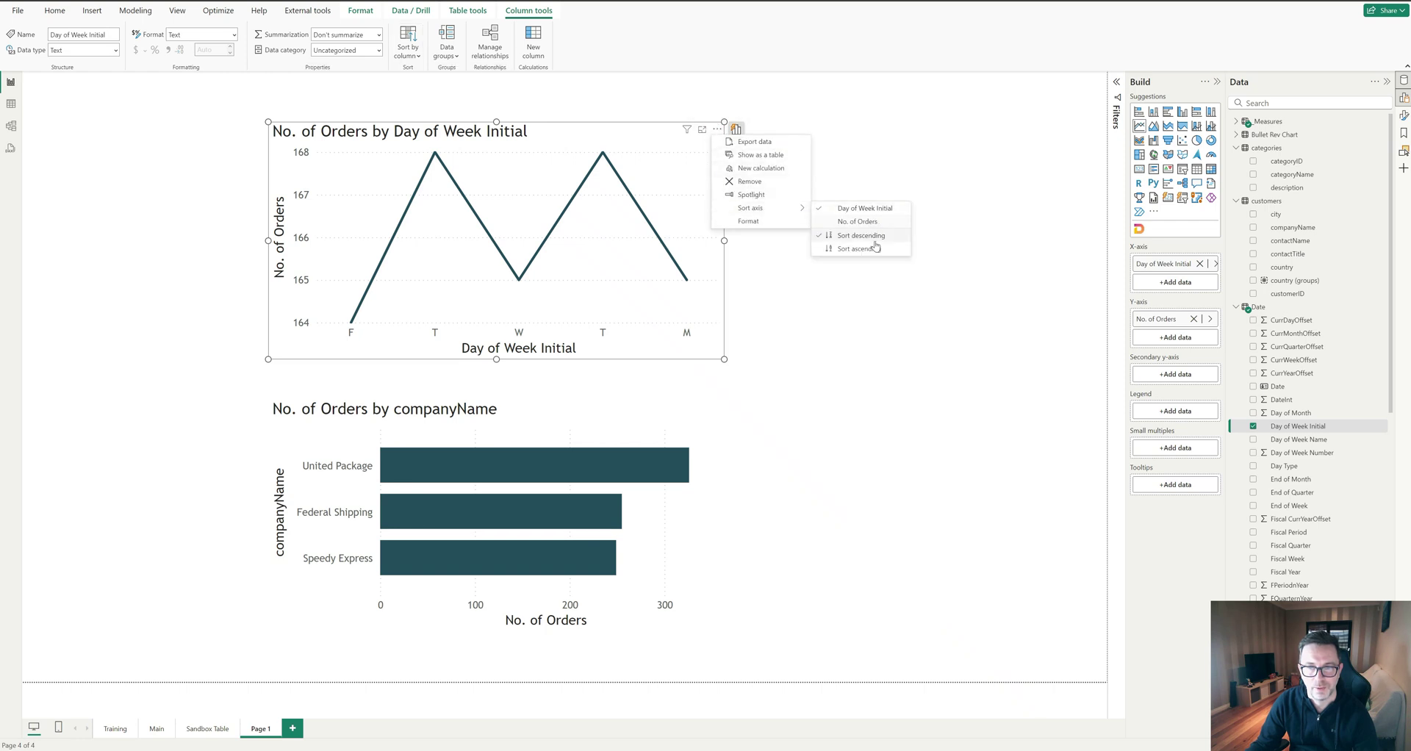
{"action": "left_click", "coordinate": [860, 249]}
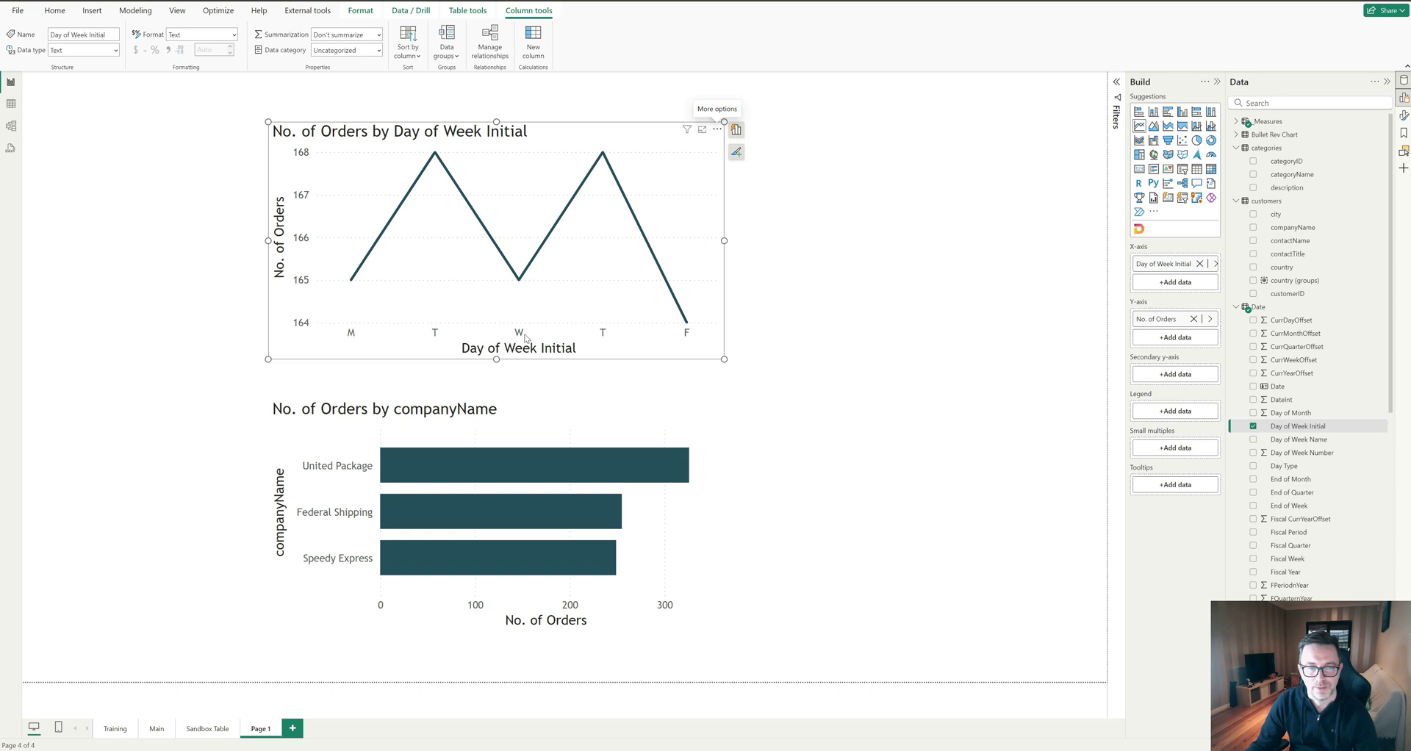
Add Day of Week Name to the line chart's X-axis above the initials.
{"action": "left_click", "coordinate": [736, 130]}
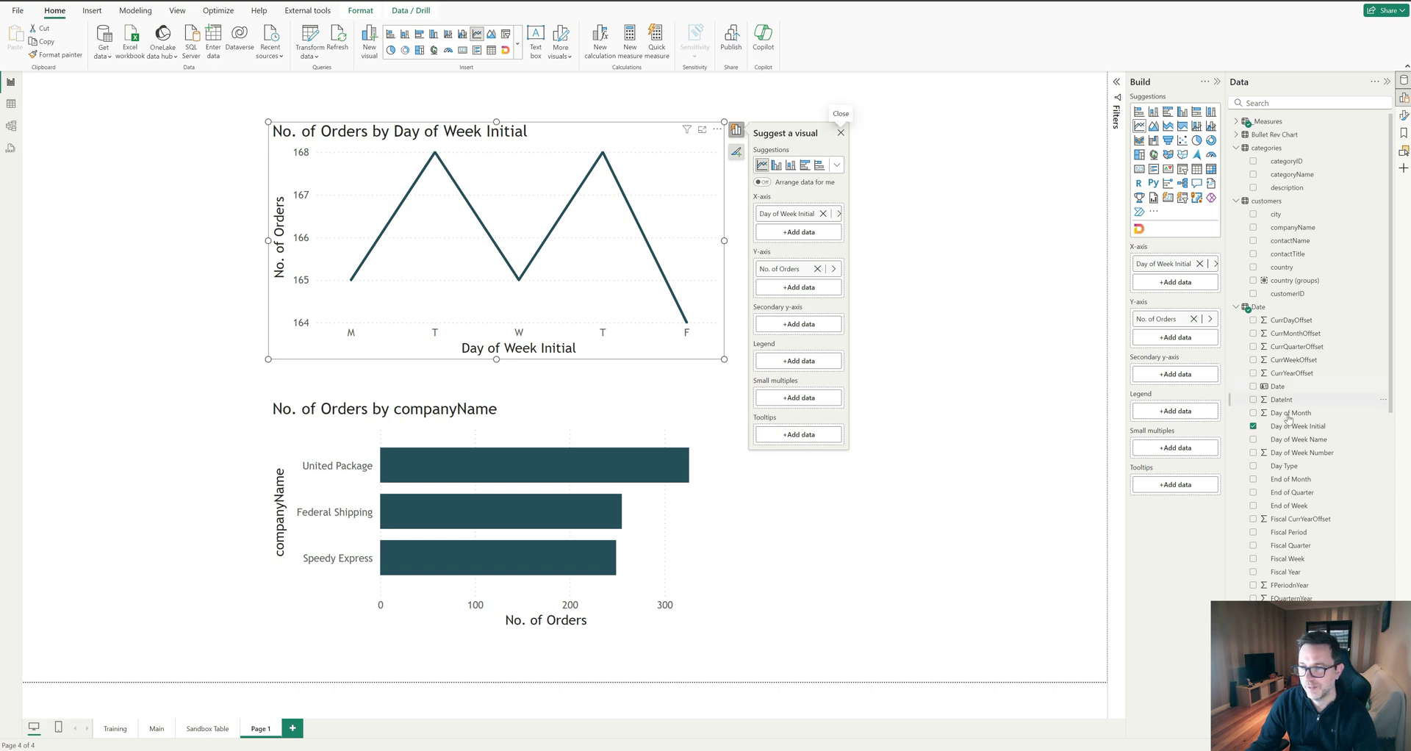
{"action": "left_click_drag", "start_coordinate": [1316, 444], "coordinate": [800, 235]}
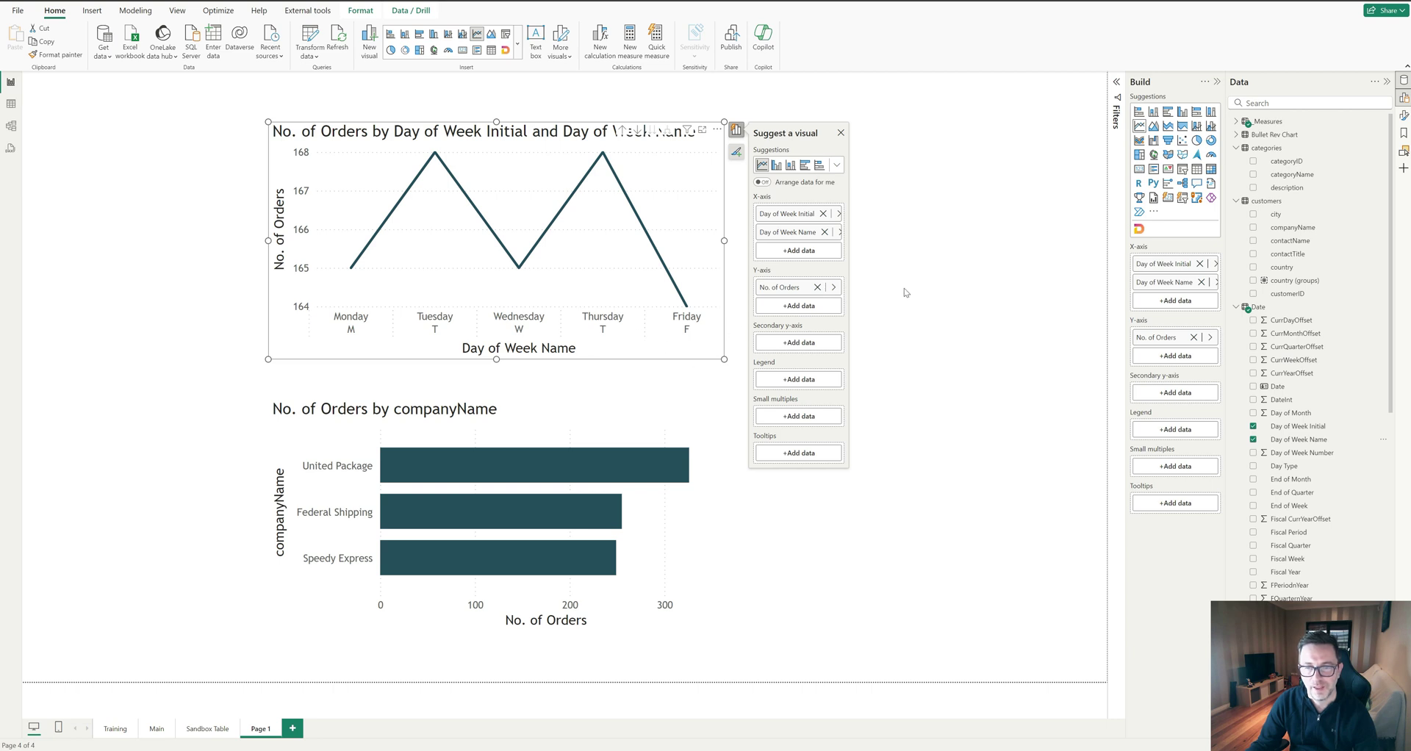
{"action": "left_click", "coordinate": [845, 346]}
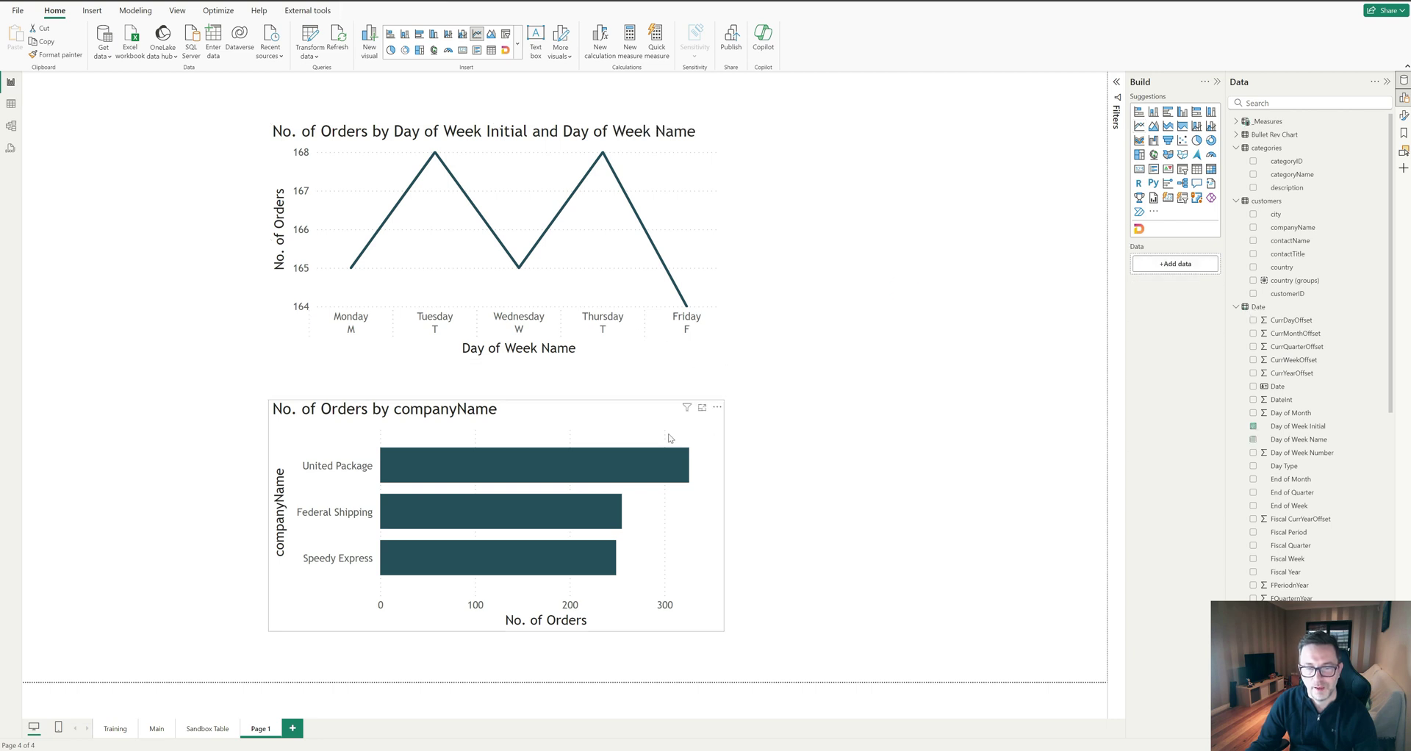
{"action": "left_click", "coordinate": [570, 407]}
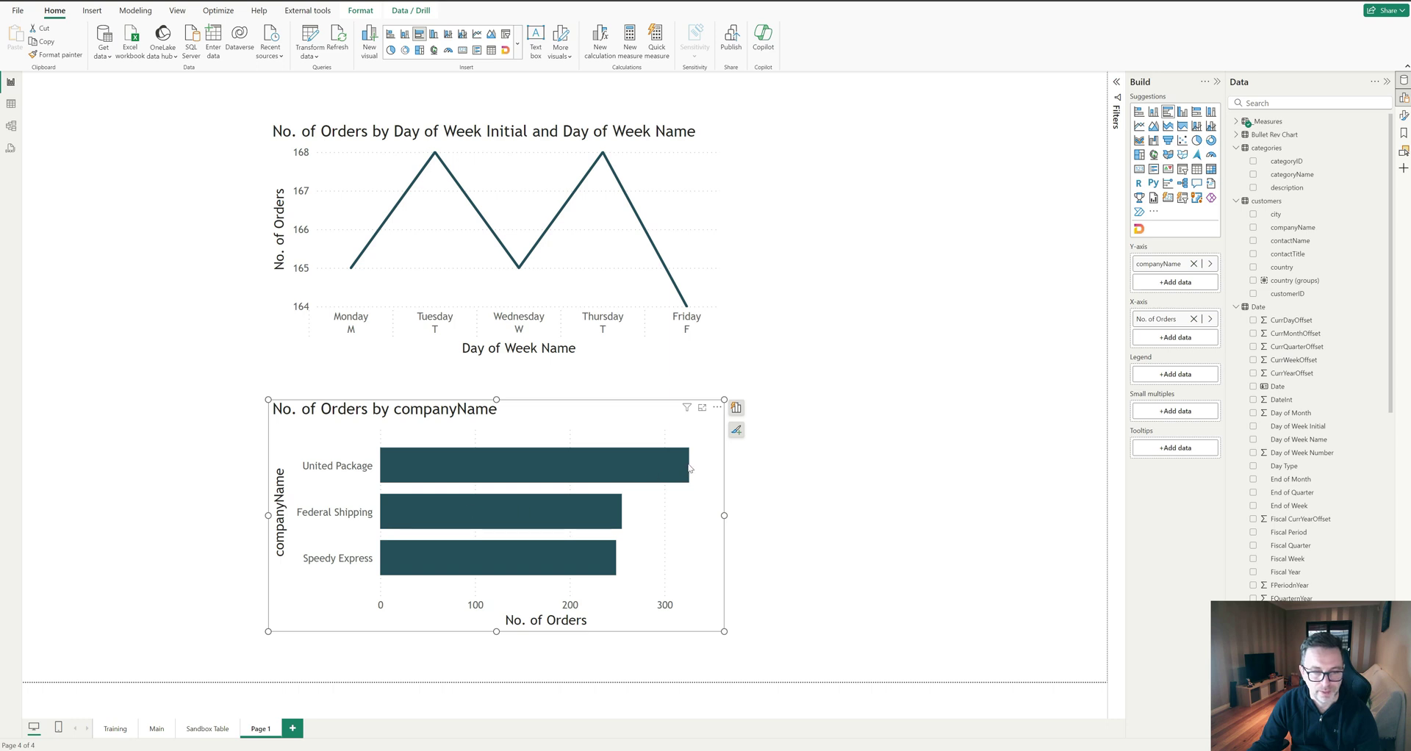
{"action": "mouse_move", "coordinate": [474, 467]}
{"action": "left_click", "coordinate": [716, 408]}
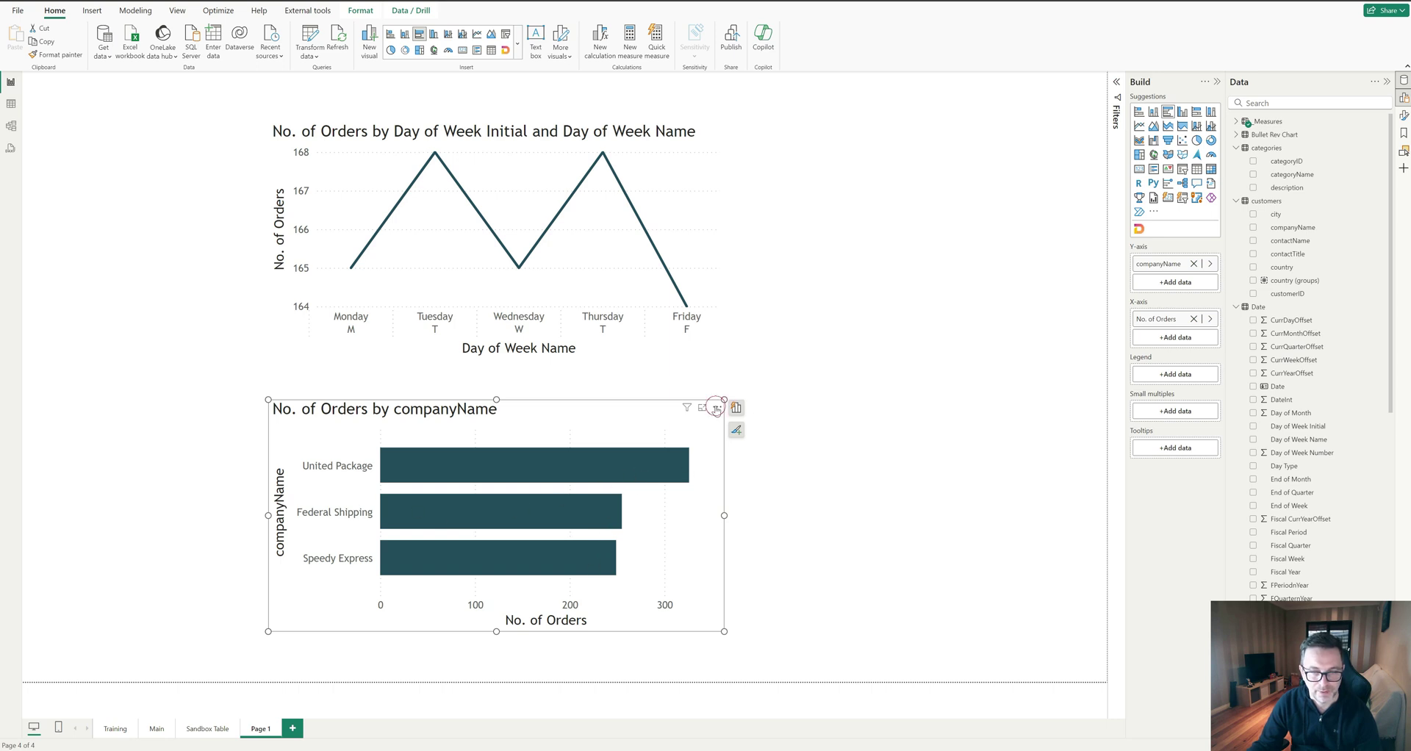
{"action": "mouse_move", "coordinate": [772, 486]}
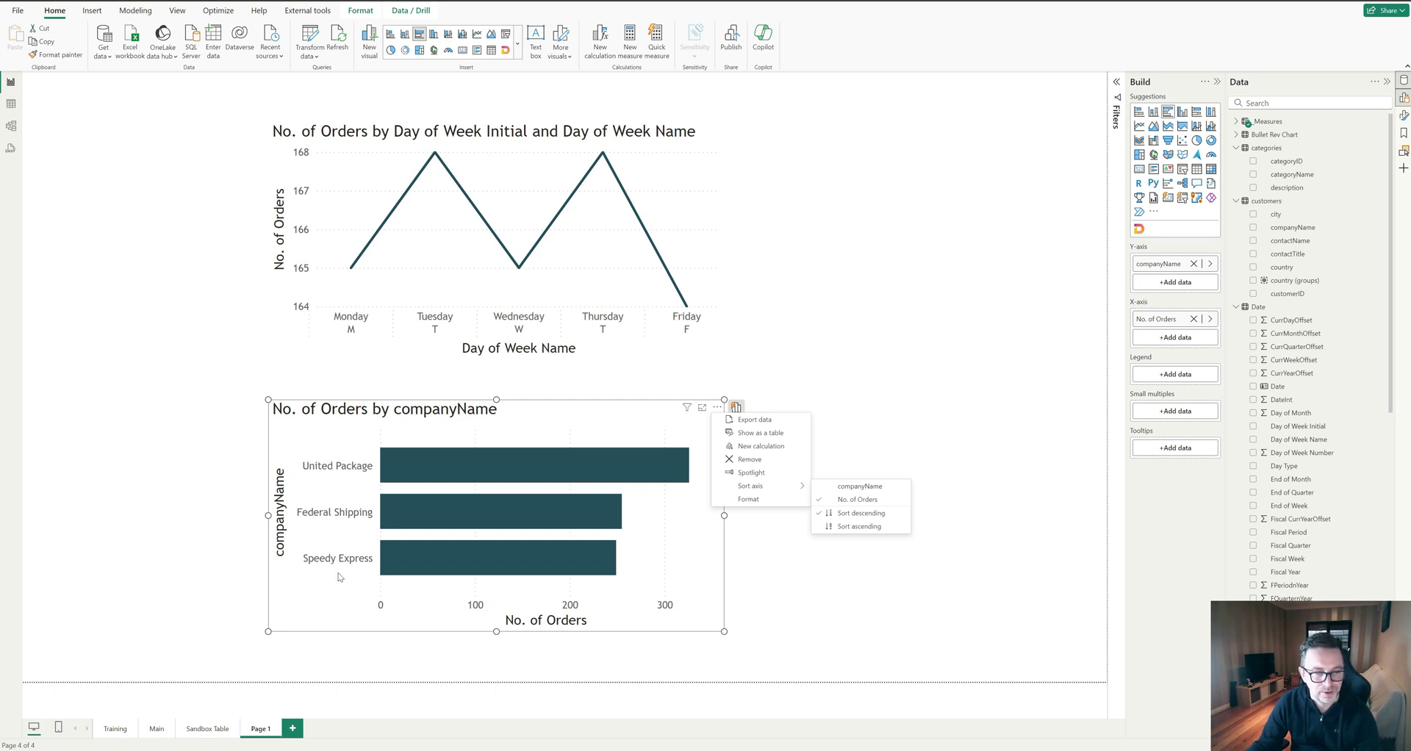
{"action": "left_click", "coordinate": [614, 408]}
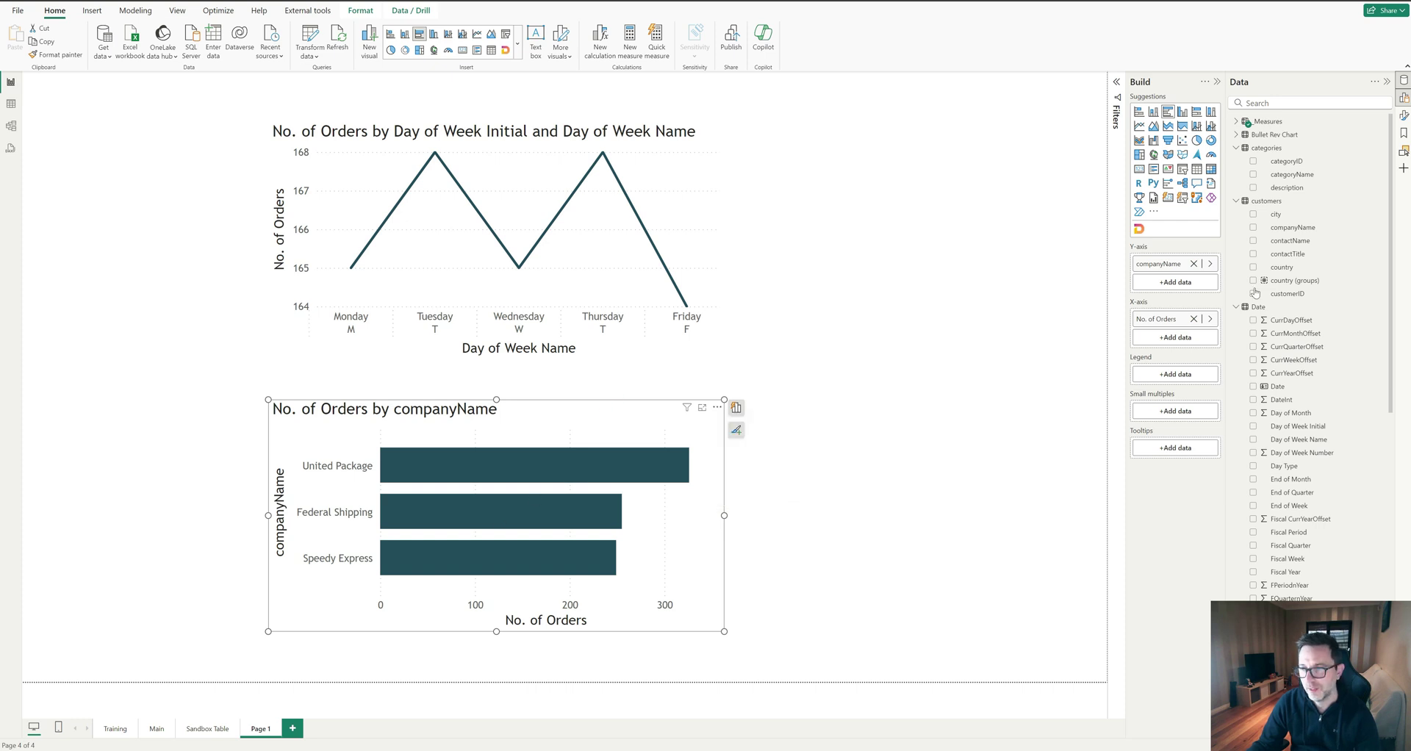
Collapse the tables, show the three shippers rows in Table view, and launch Transform data.
{"action": "left_click", "coordinate": [1237, 149]}
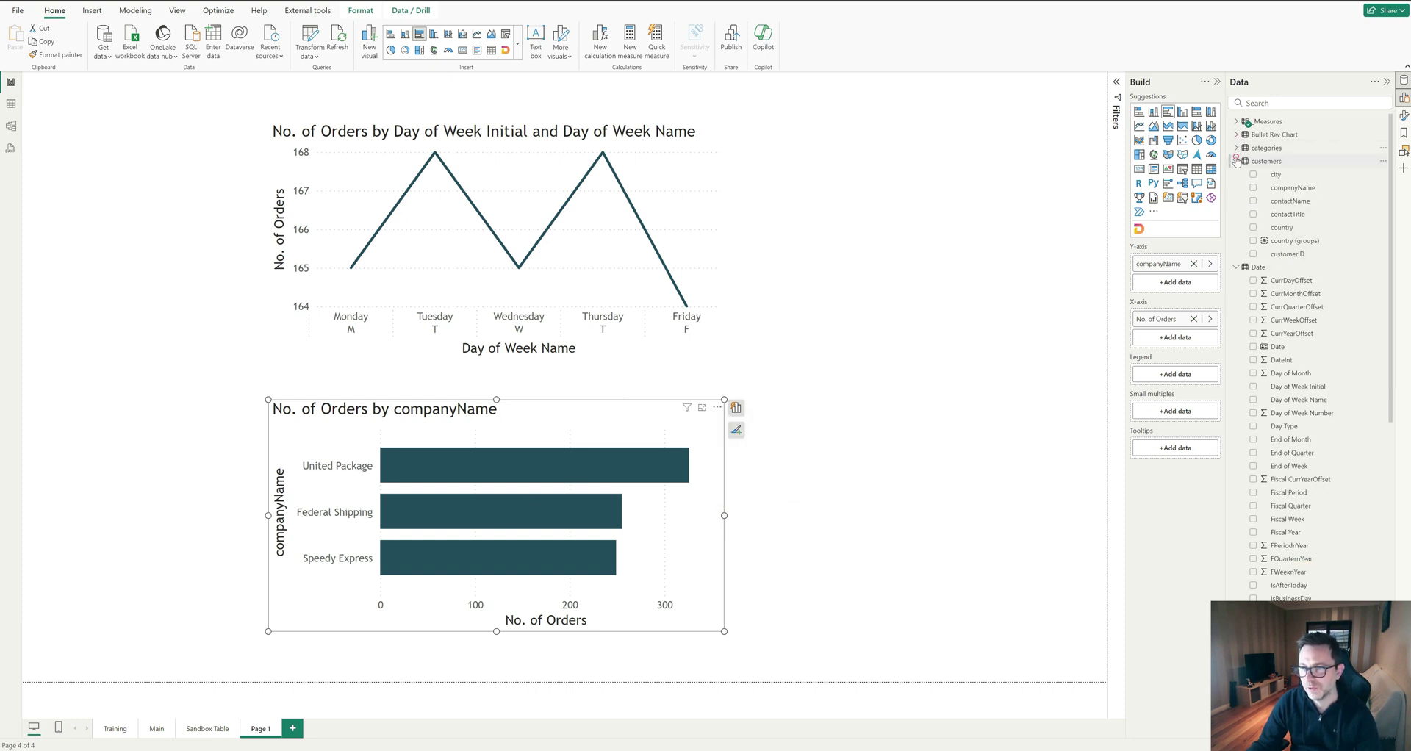
{"action": "left_click", "coordinate": [1236, 161]}
{"action": "left_click", "coordinate": [1237, 174]}
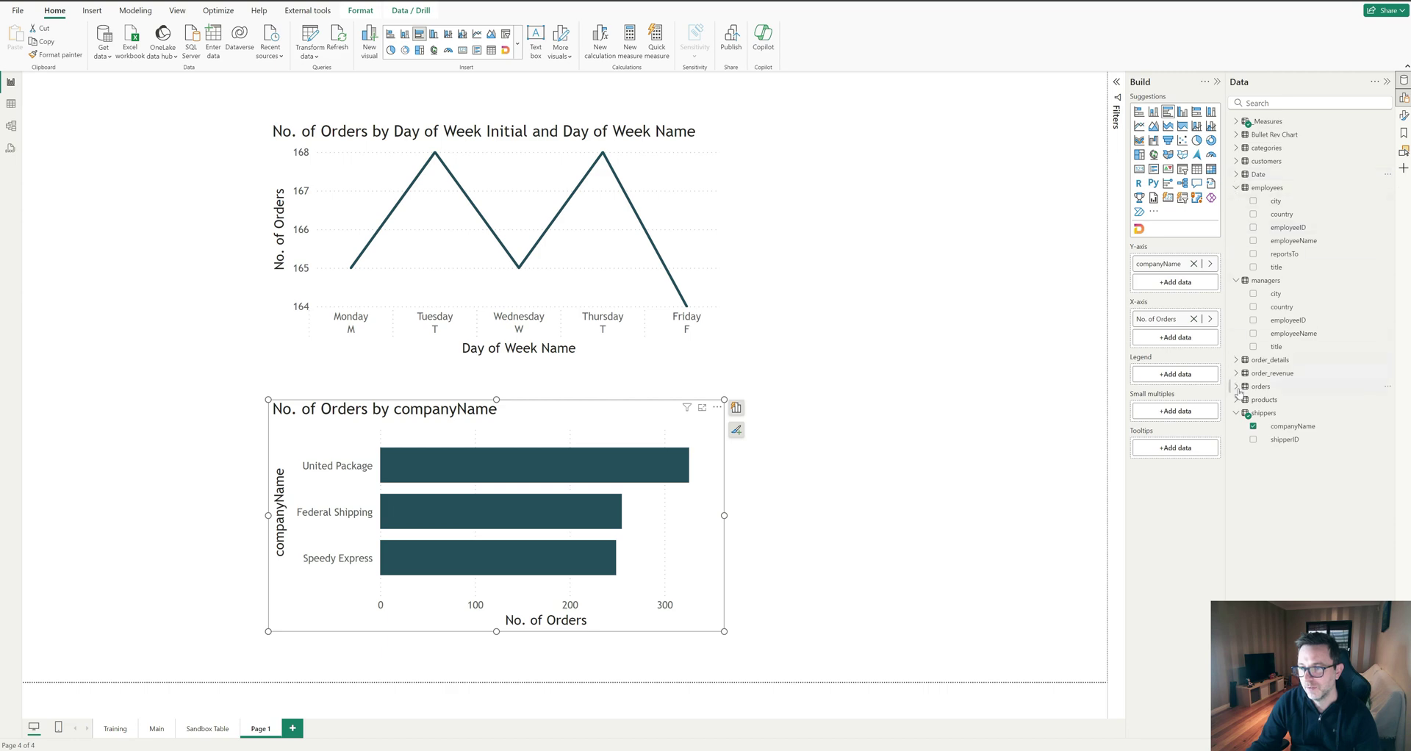
{"action": "left_click", "coordinate": [1261, 413]}
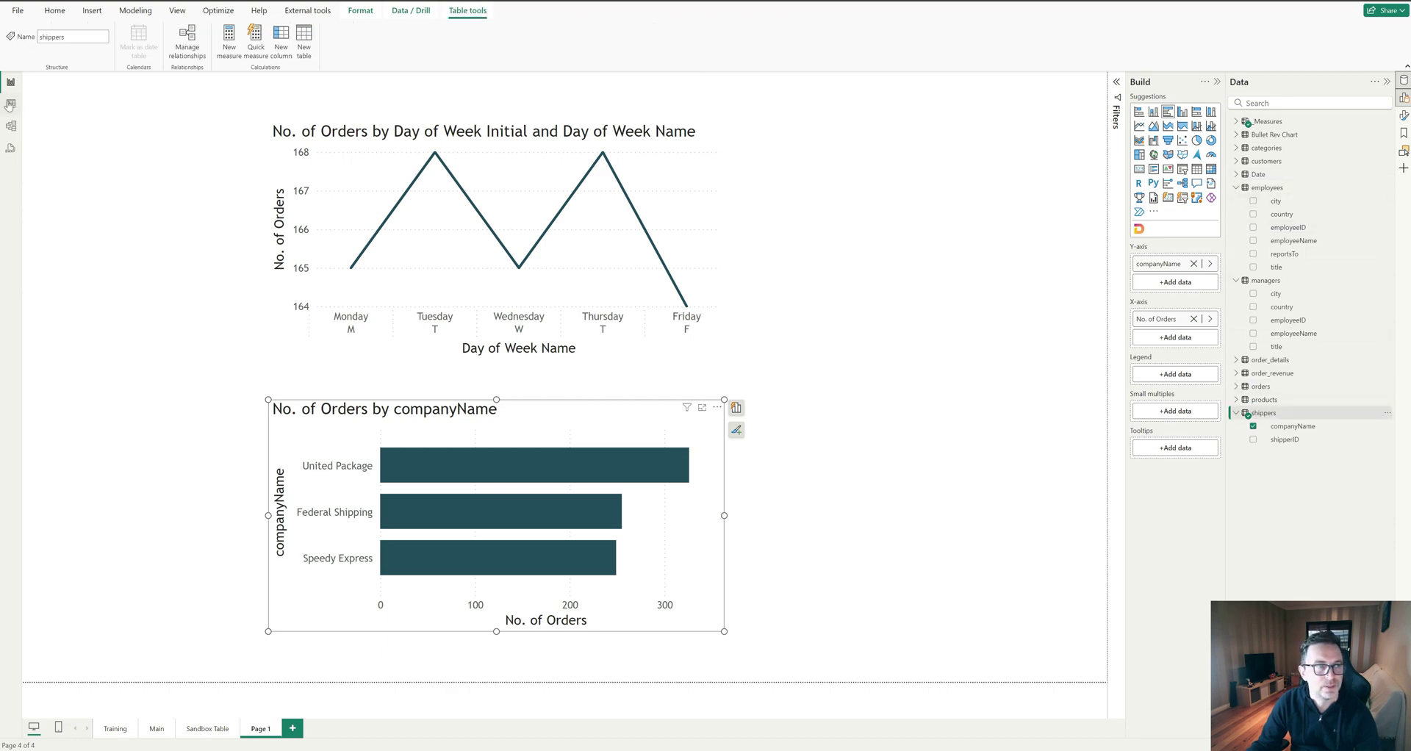
{"action": "left_click", "coordinate": [11, 104]}
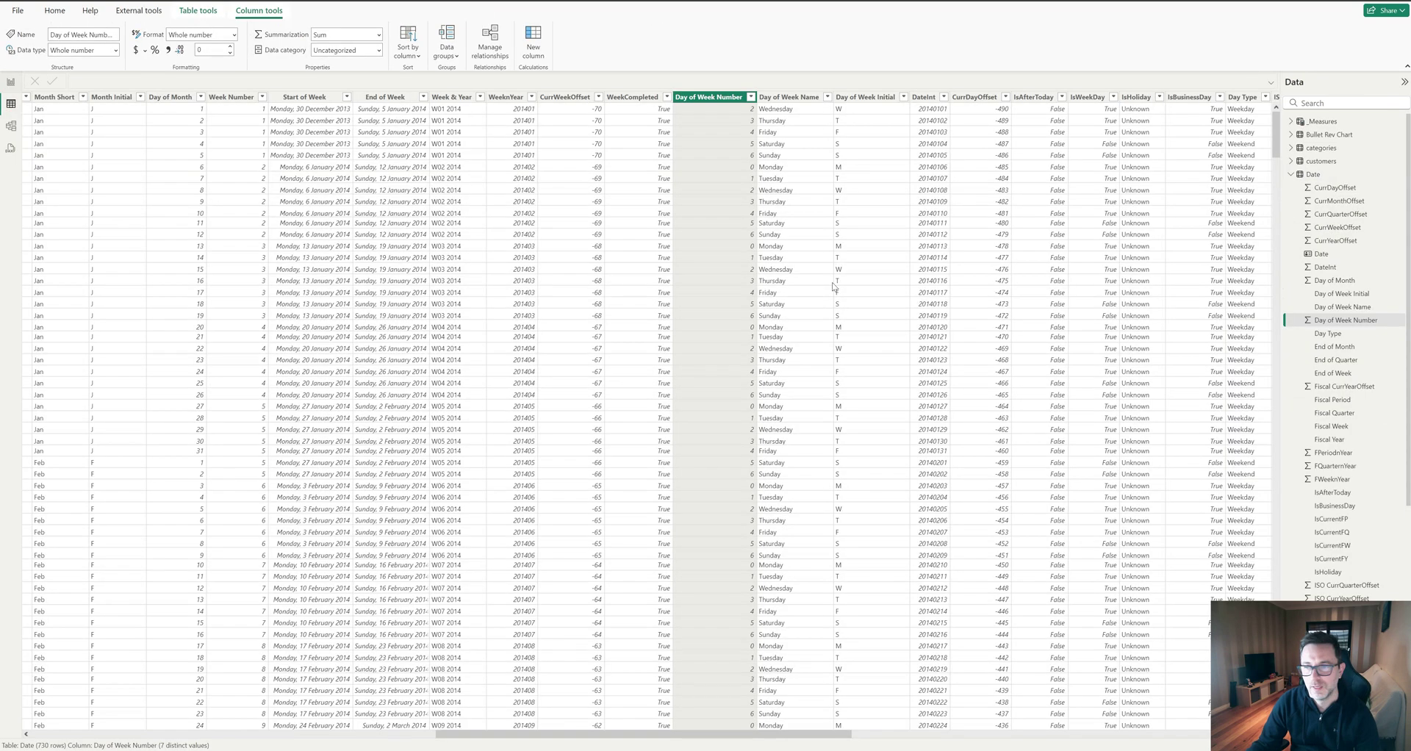
{"action": "left_click", "coordinate": [1292, 174]}
{"action": "left_click", "coordinate": [1318, 267]}
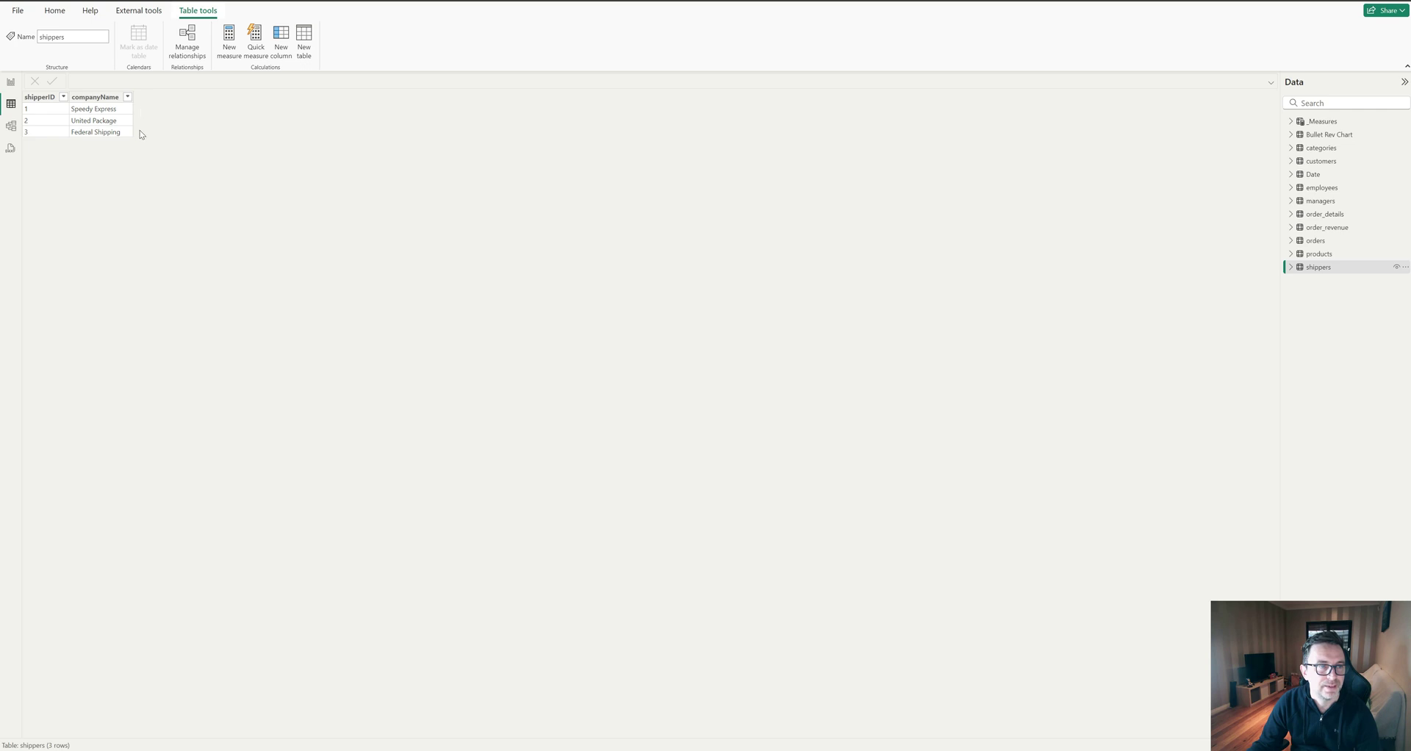
{"action": "left_click", "coordinate": [55, 11]}
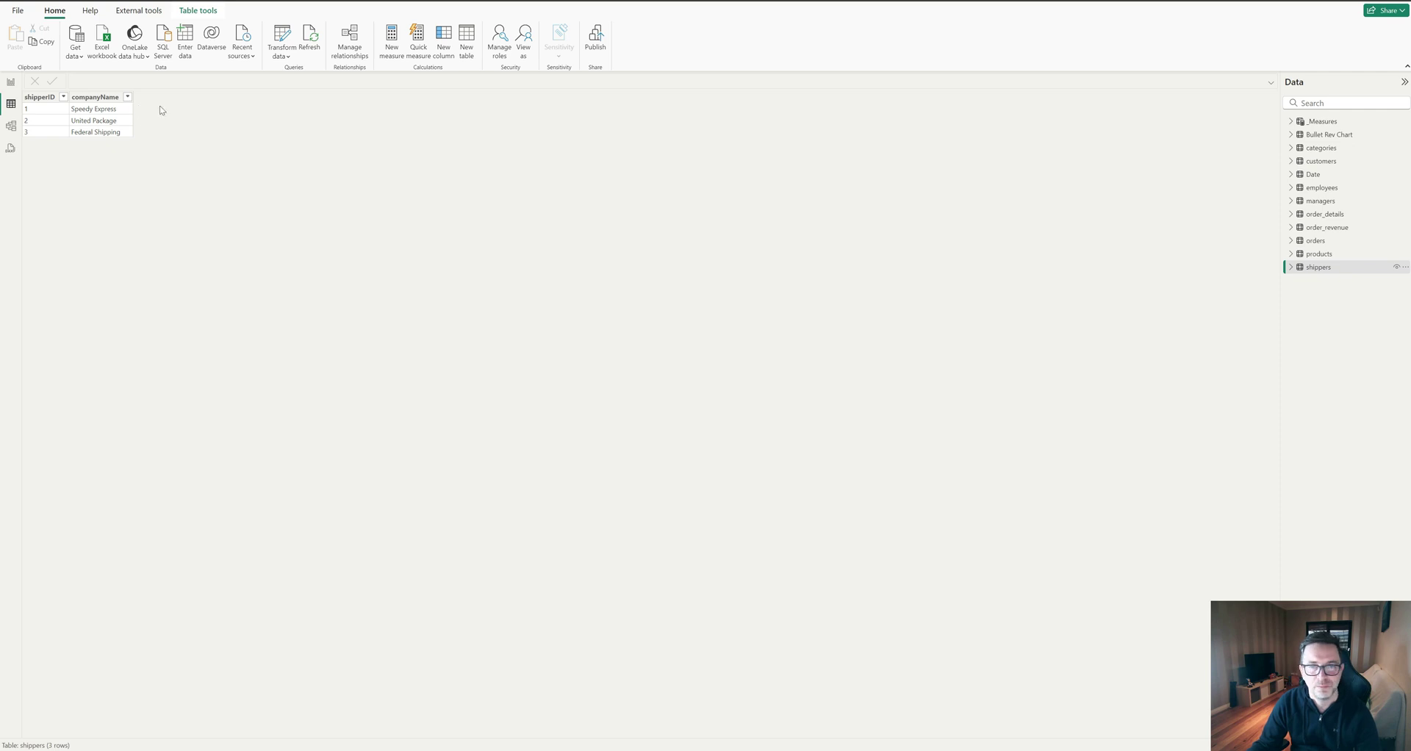
{"action": "left_click", "coordinate": [281, 36]}
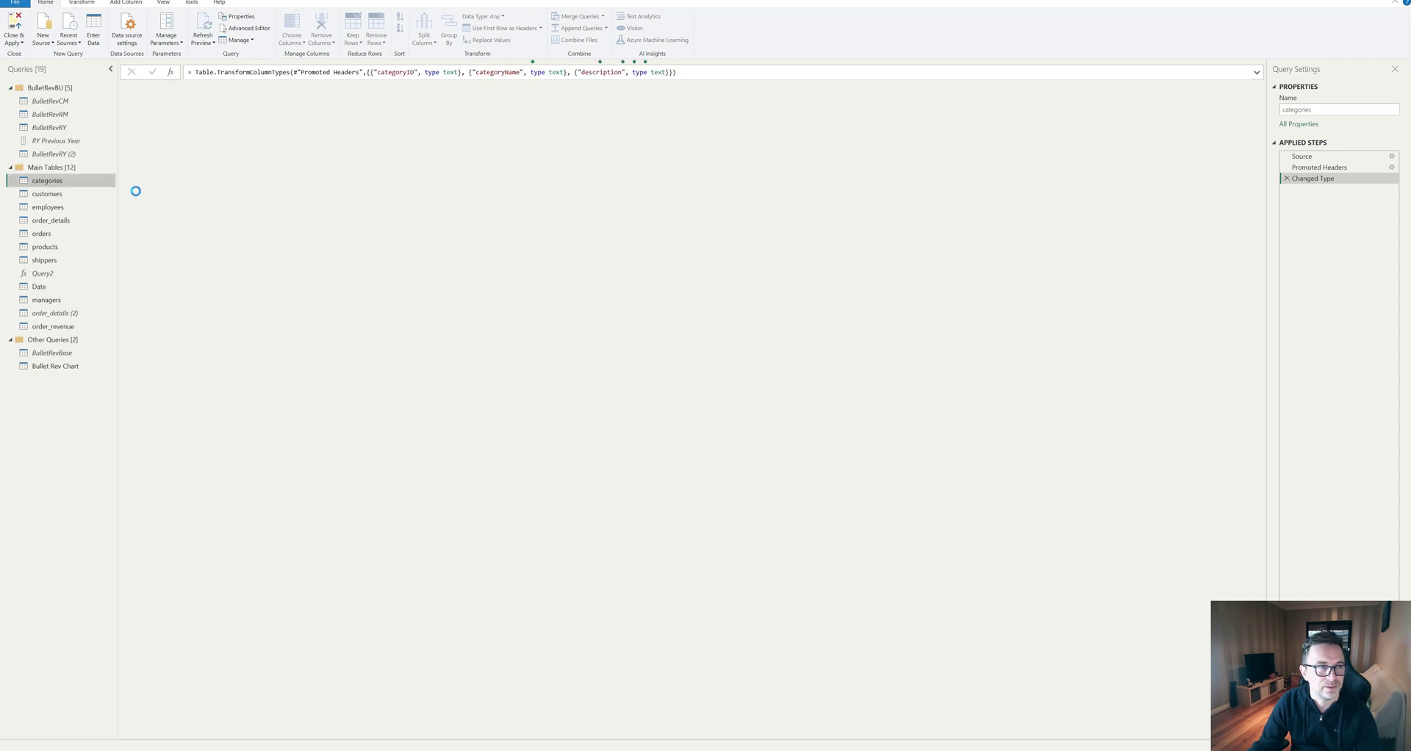
In the shippers query, start a column from examples using the selected companyName column.
{"action": "left_click", "coordinate": [46, 263]}
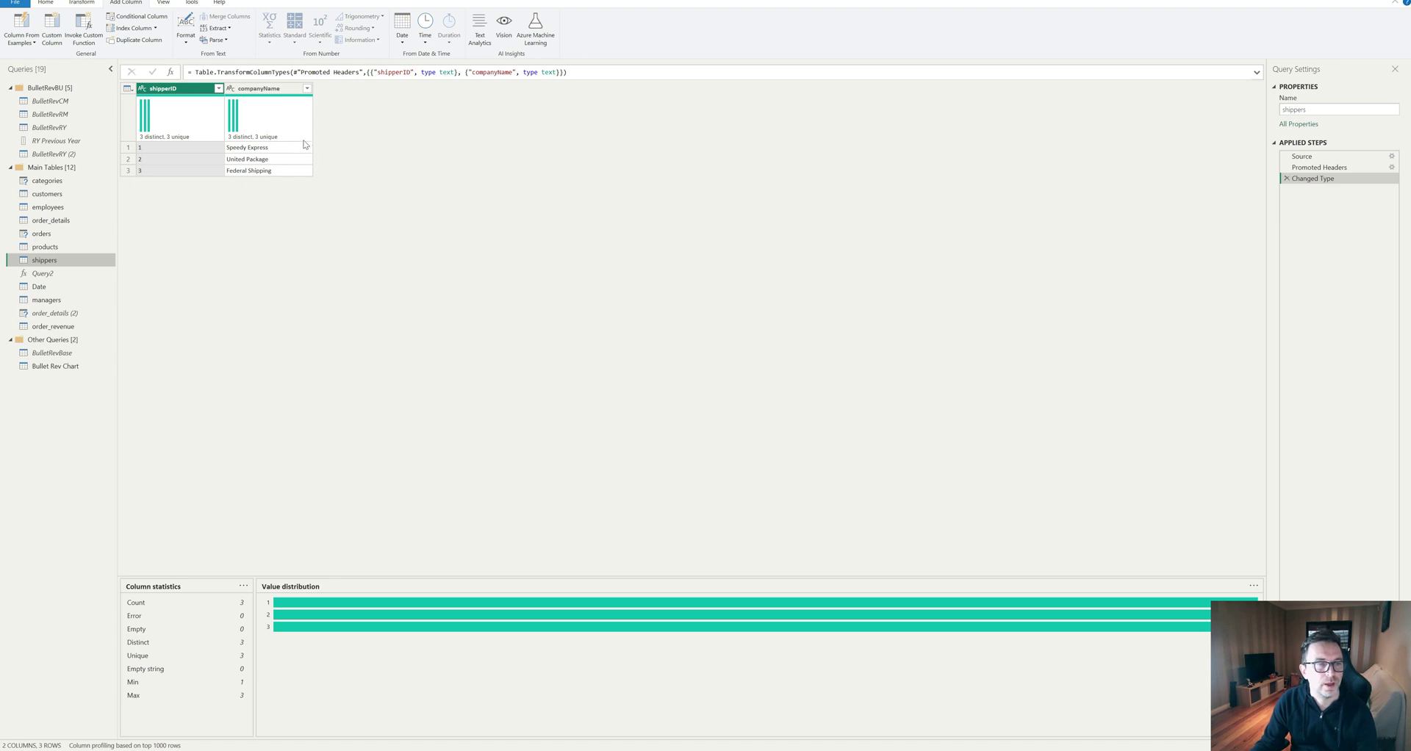
{"action": "left_click", "coordinate": [270, 90]}
{"action": "left_click", "coordinate": [32, 43]}
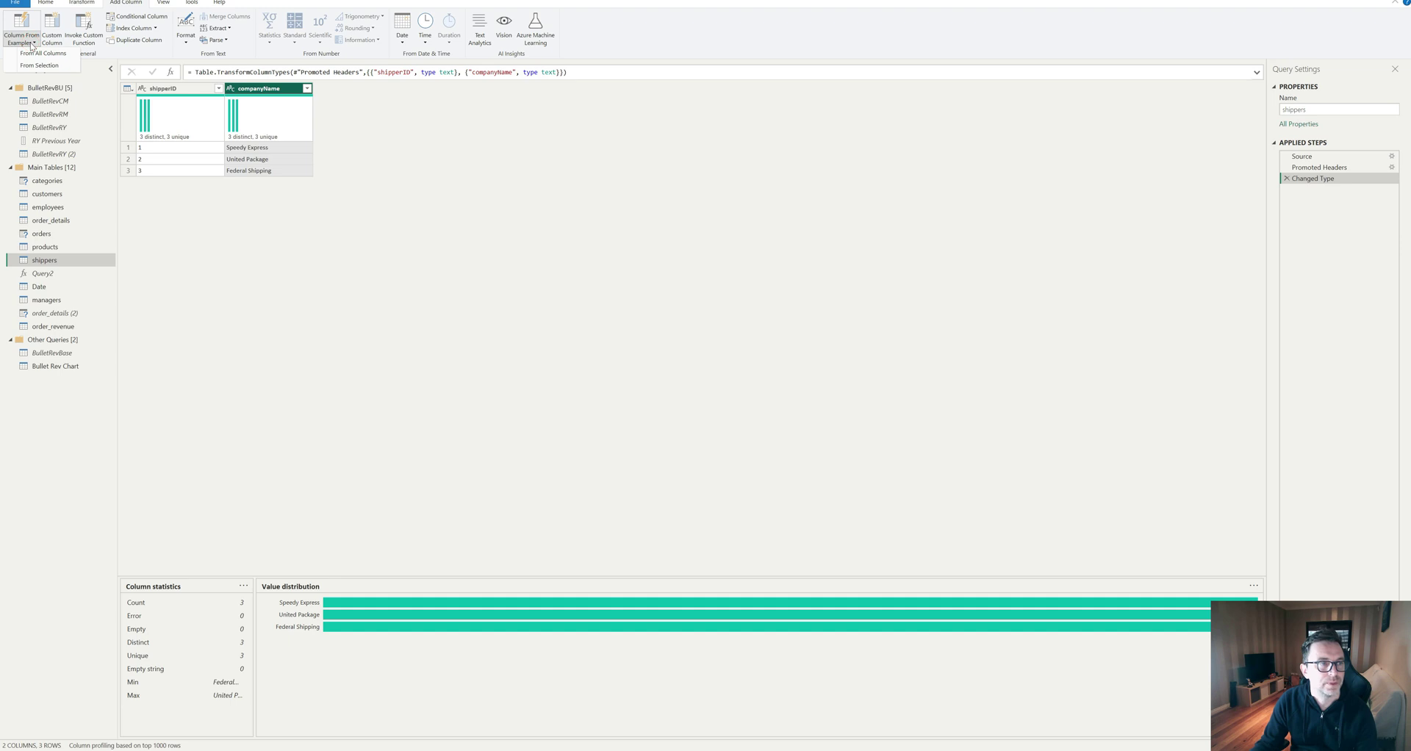
{"action": "left_click", "coordinate": [39, 65]}
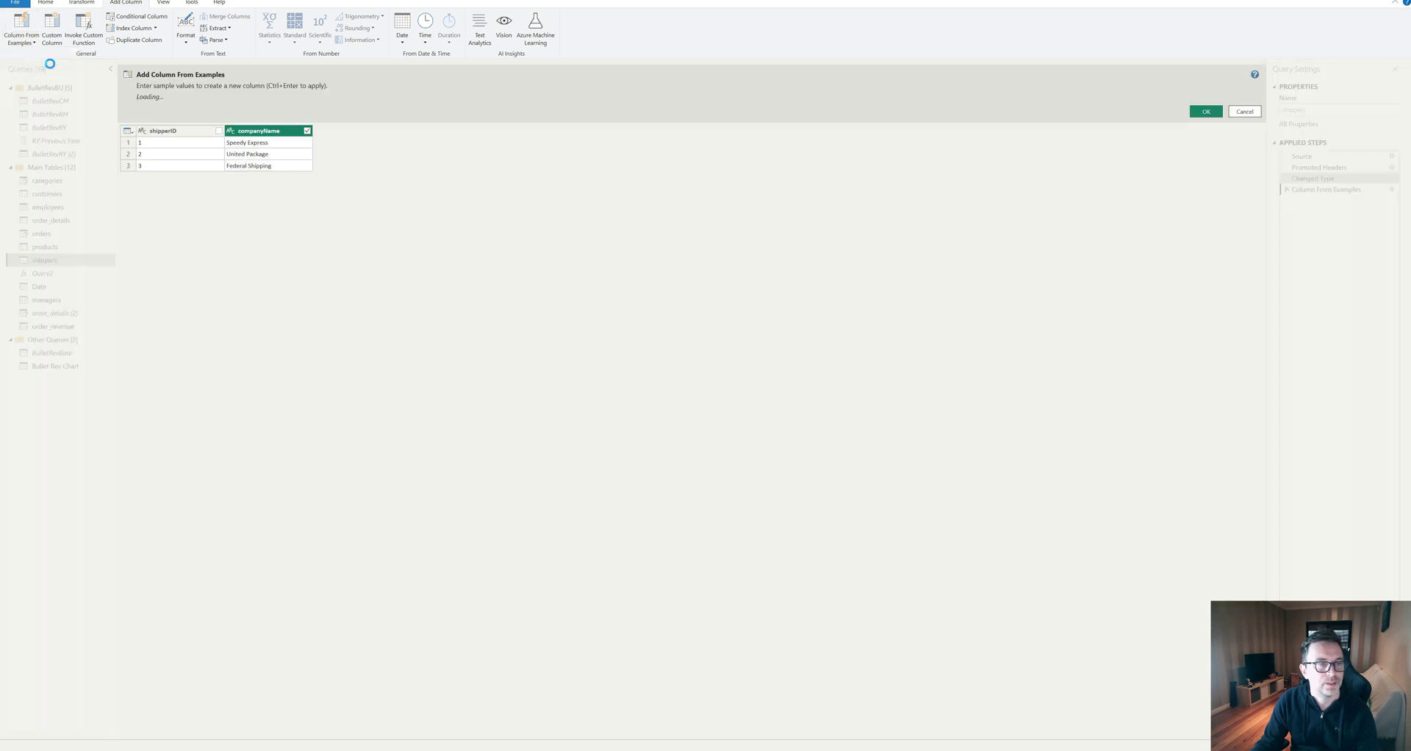
Name the new example column companyOrder.
{"action": "double_click", "coordinate": [1166, 125]}
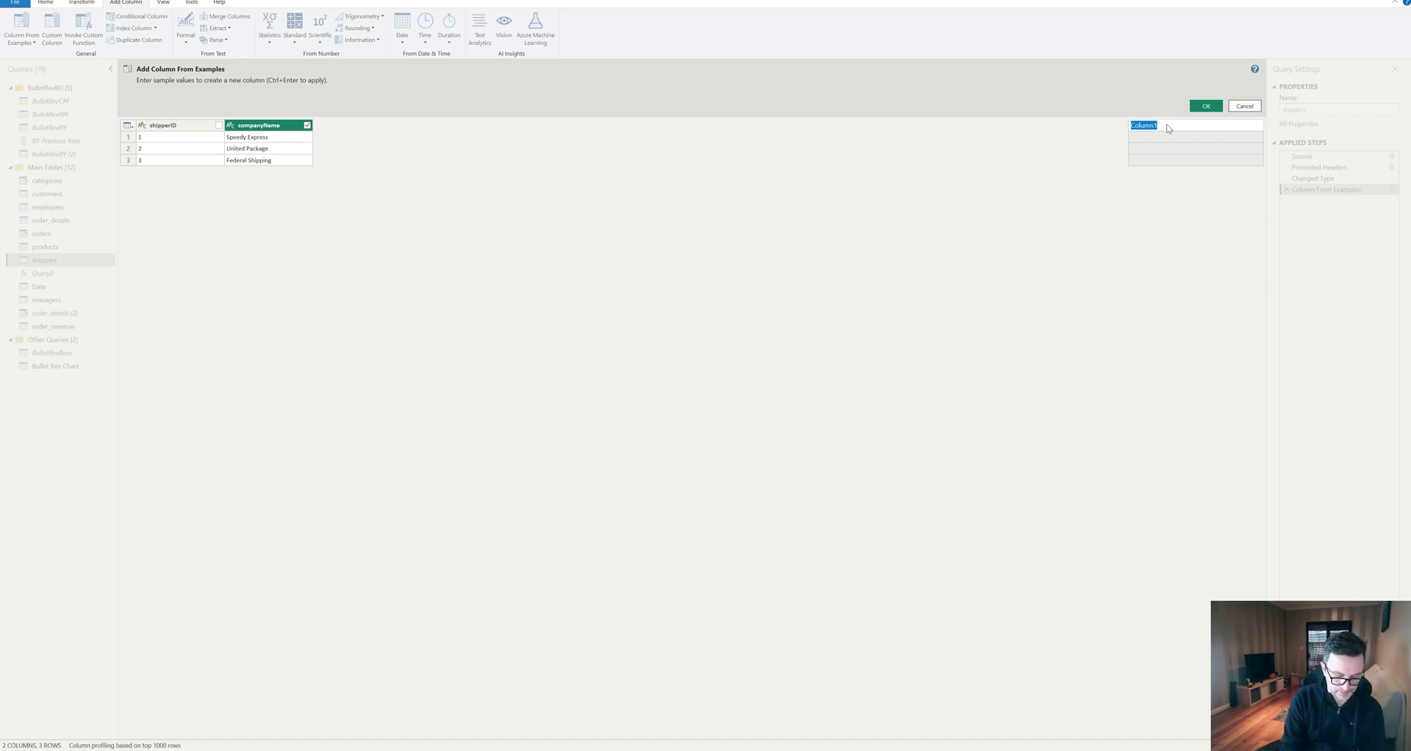
{"action": "type", "text": "company"}
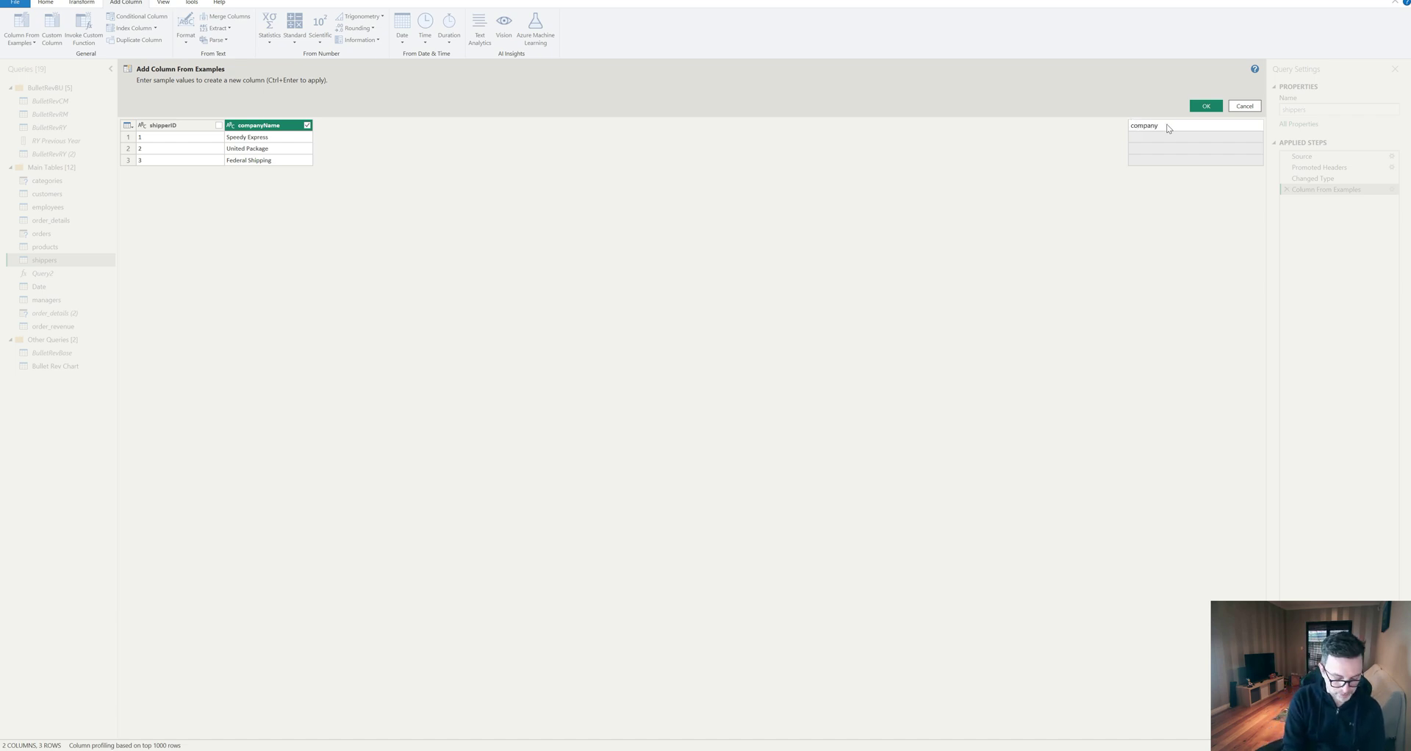
{"action": "type", "text": "Ord"}
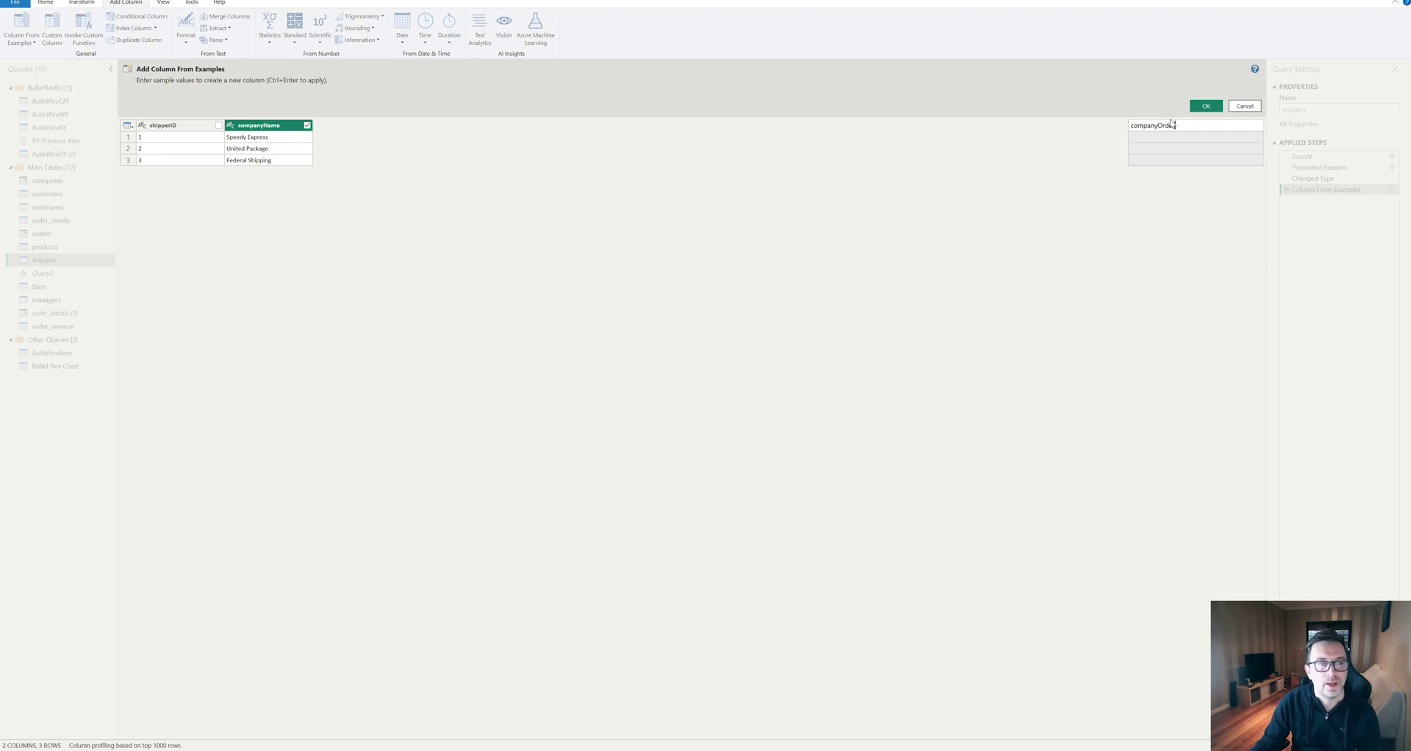
{"action": "type", "text": "er"}
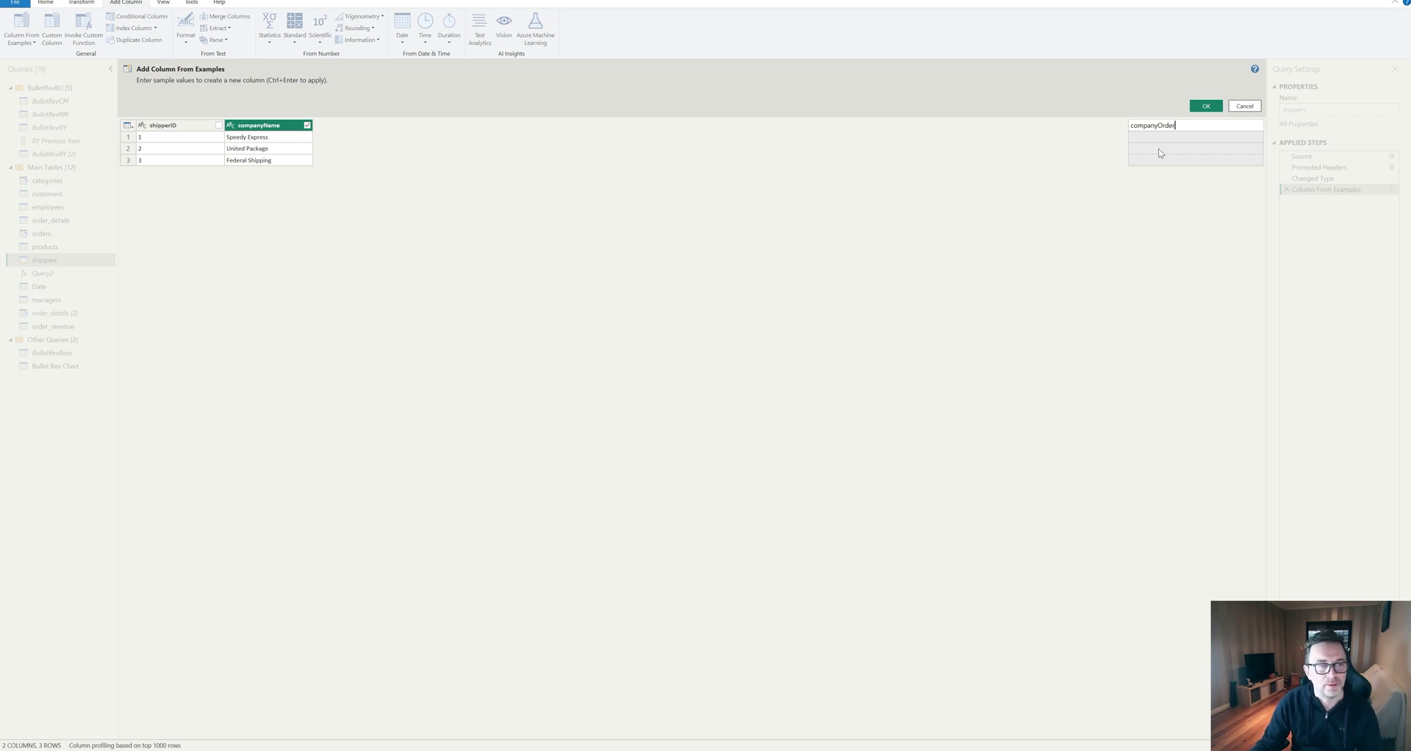
{"action": "key", "text": "Return"}
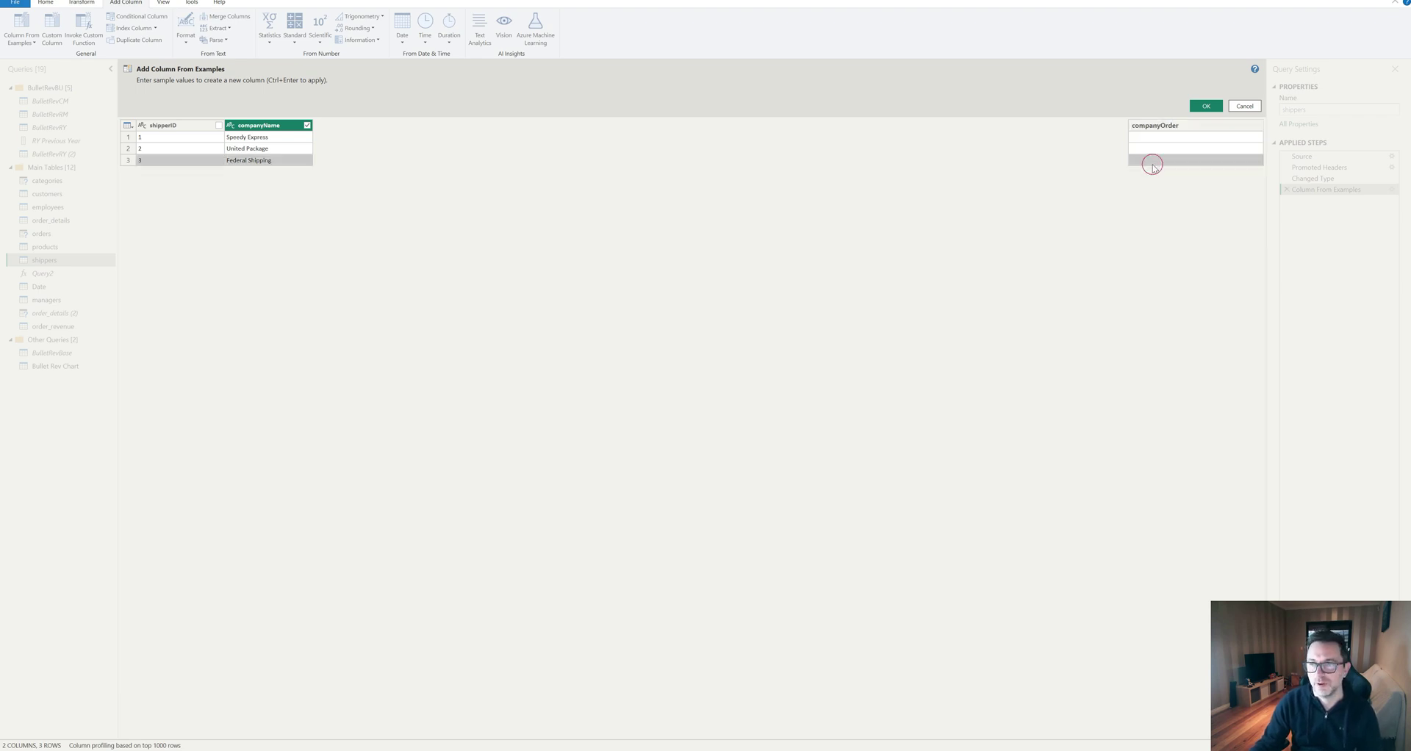
Enter 1 for Federal Shipping, 2 for United Package, 3 for Speedy Express, and accept the column.
{"action": "left_click", "coordinate": [1153, 165]}
{"action": "type", "text": "1"}
{"action": "key", "text": "Return"}
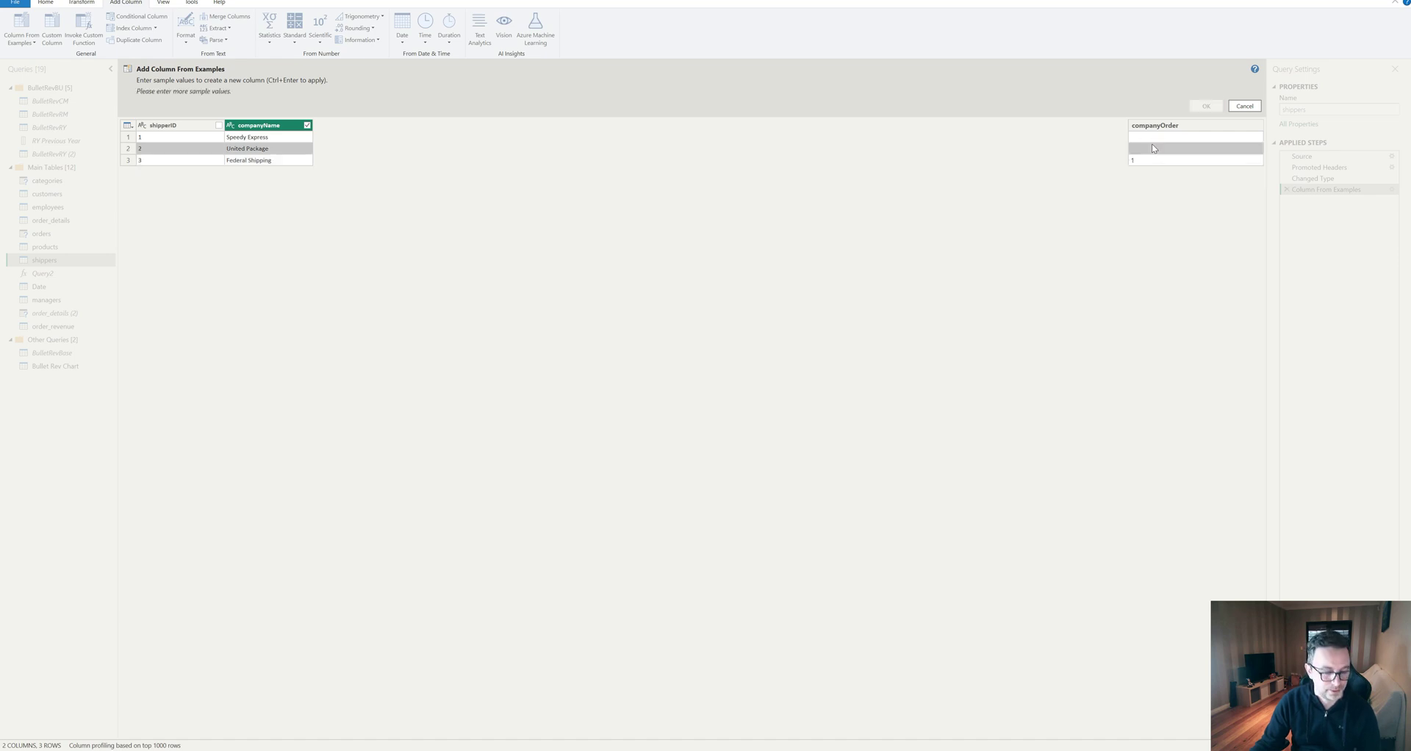
{"action": "left_click", "coordinate": [1153, 149]}
{"action": "type", "text": "2"}
{"action": "key", "text": "Return"}
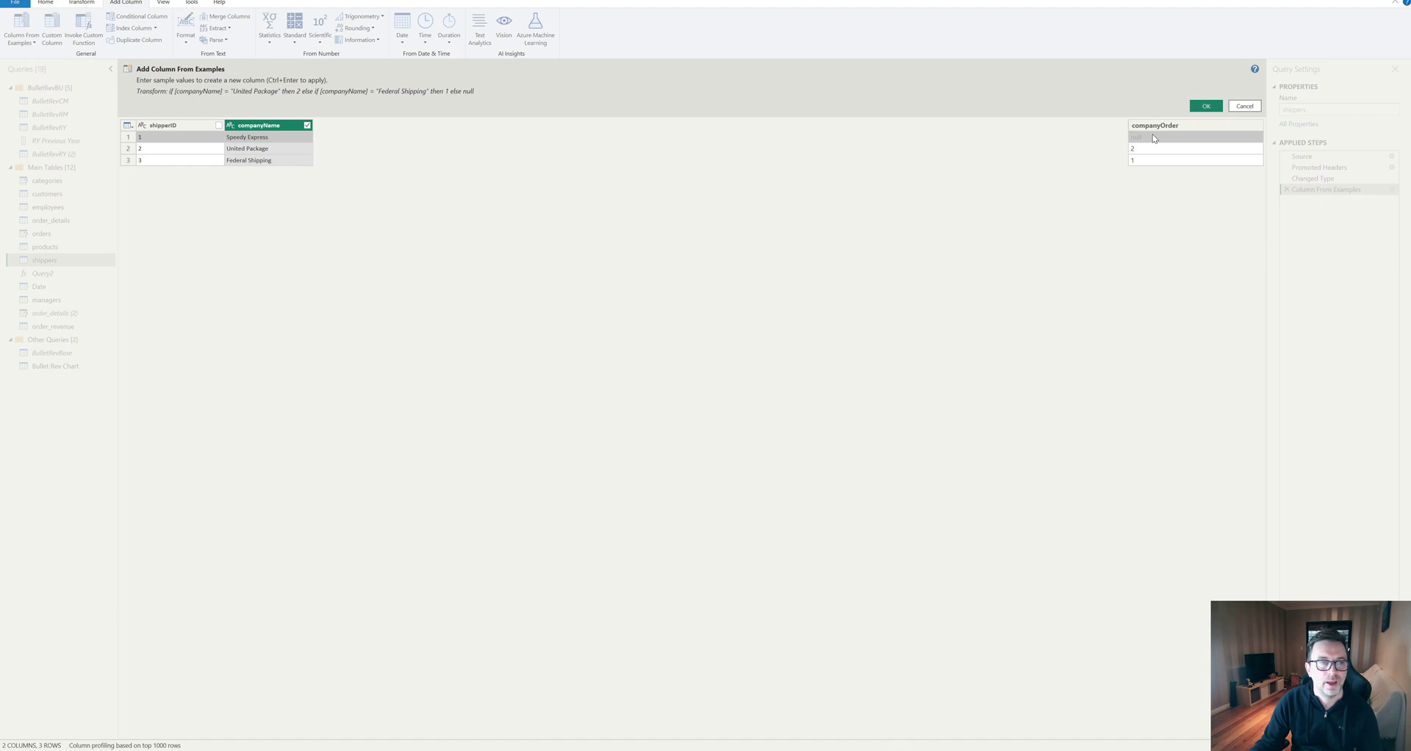
{"action": "left_click", "coordinate": [1154, 138]}
{"action": "type", "text": "3"}
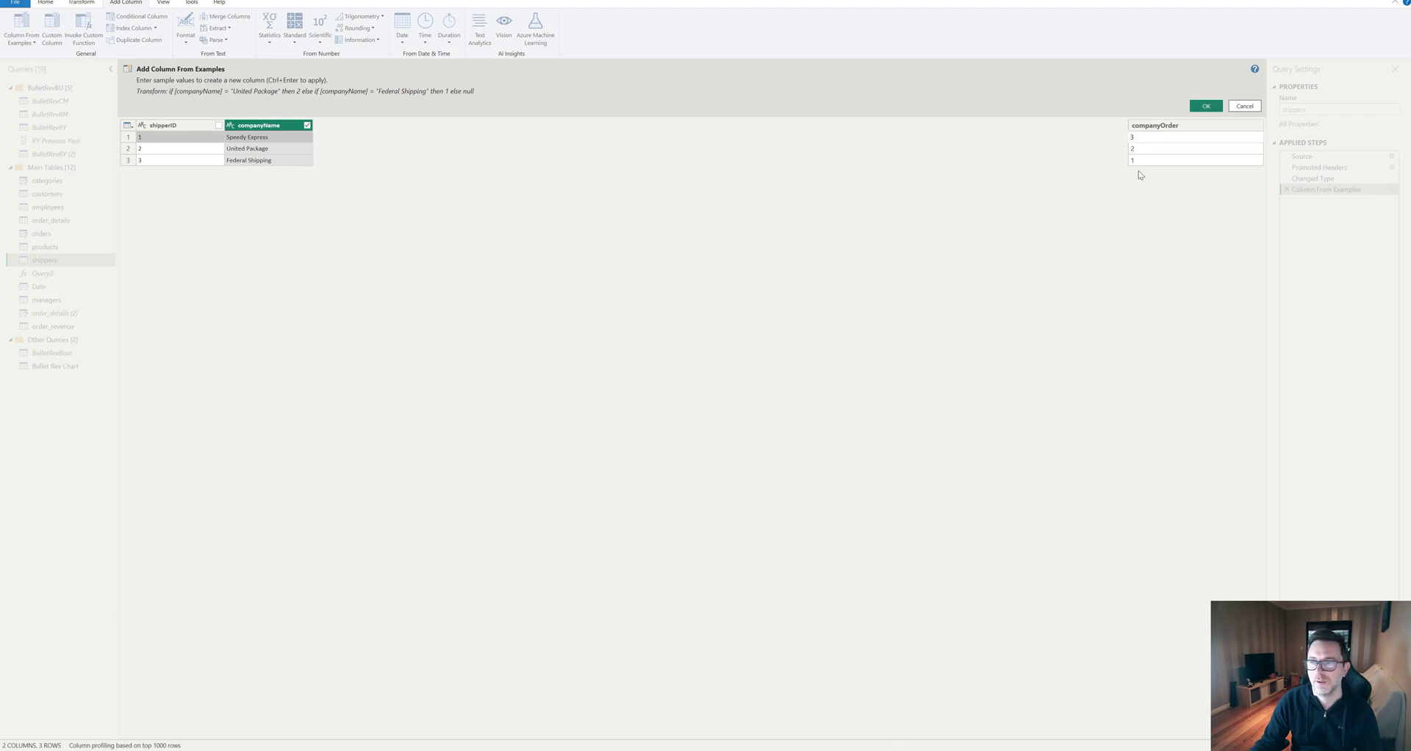
{"action": "left_click", "coordinate": [1209, 107]}
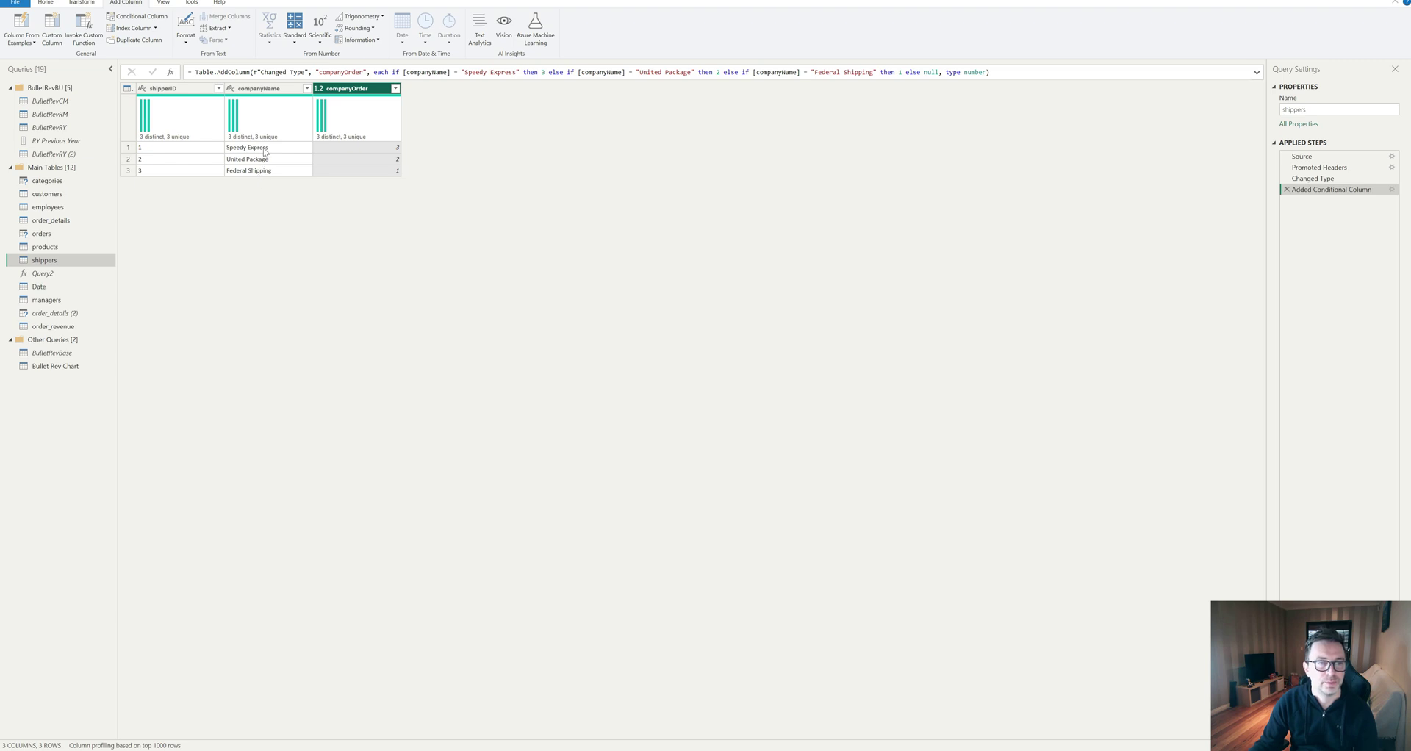
{"action": "left_click", "coordinate": [43, 3]}
Close & Apply, set companyName to sort by companyOrder, then return to Report view.
{"action": "left_click", "coordinate": [14, 42]}
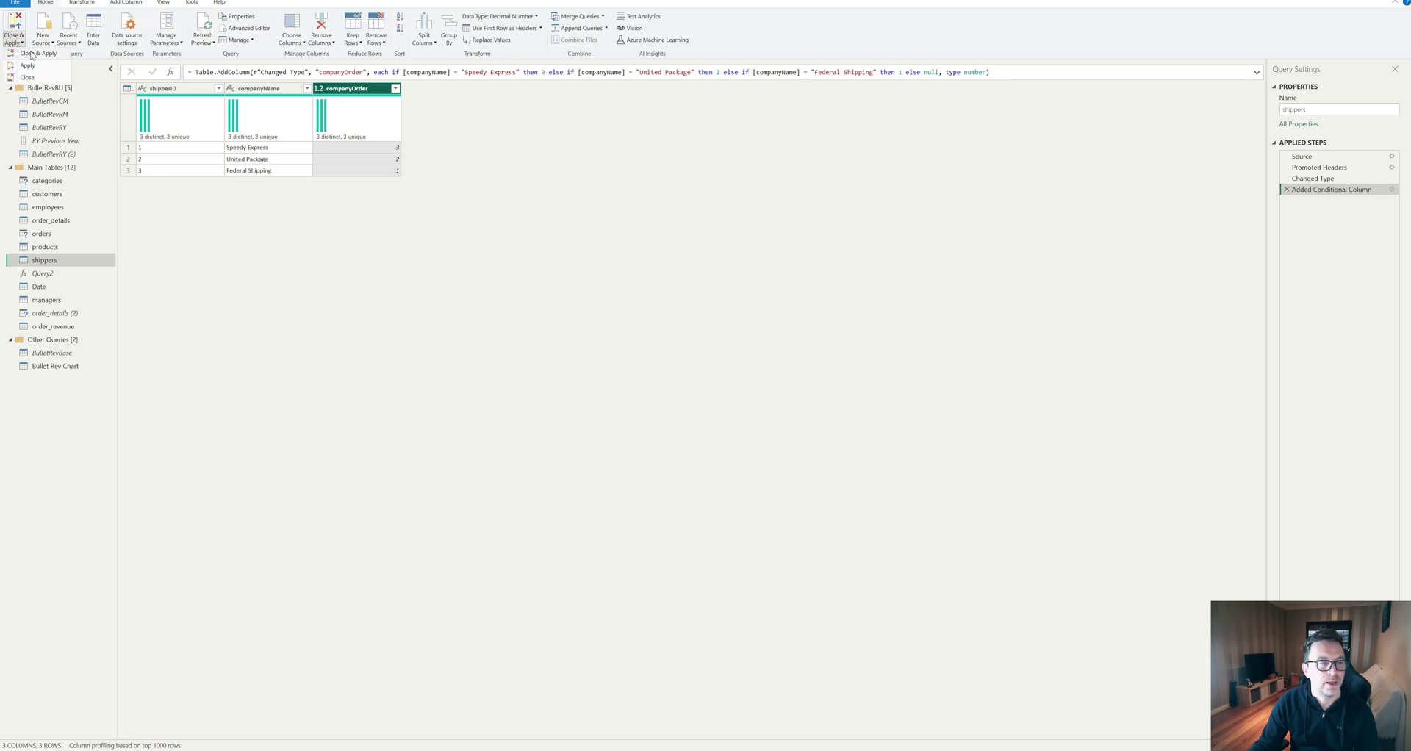
{"action": "left_click", "coordinate": [31, 54]}
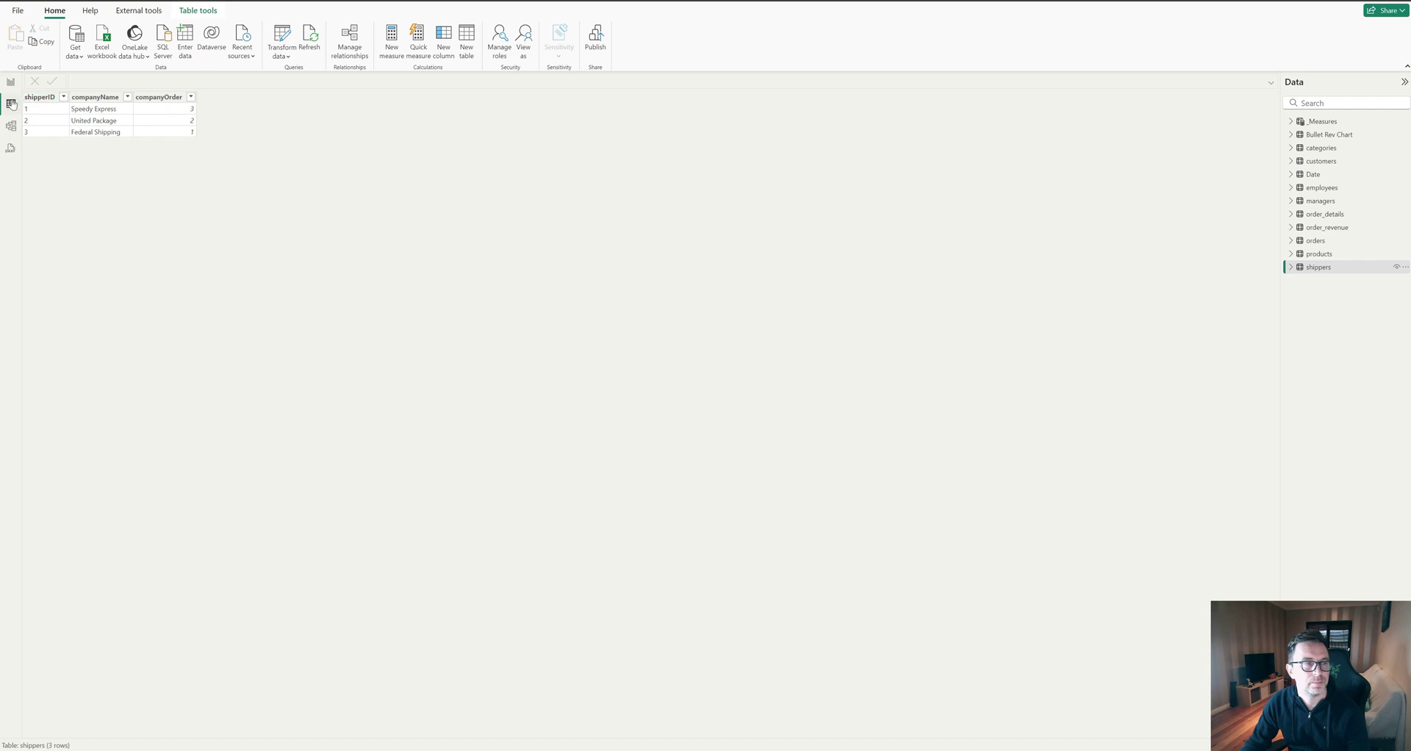
{"action": "left_click", "coordinate": [98, 103]}
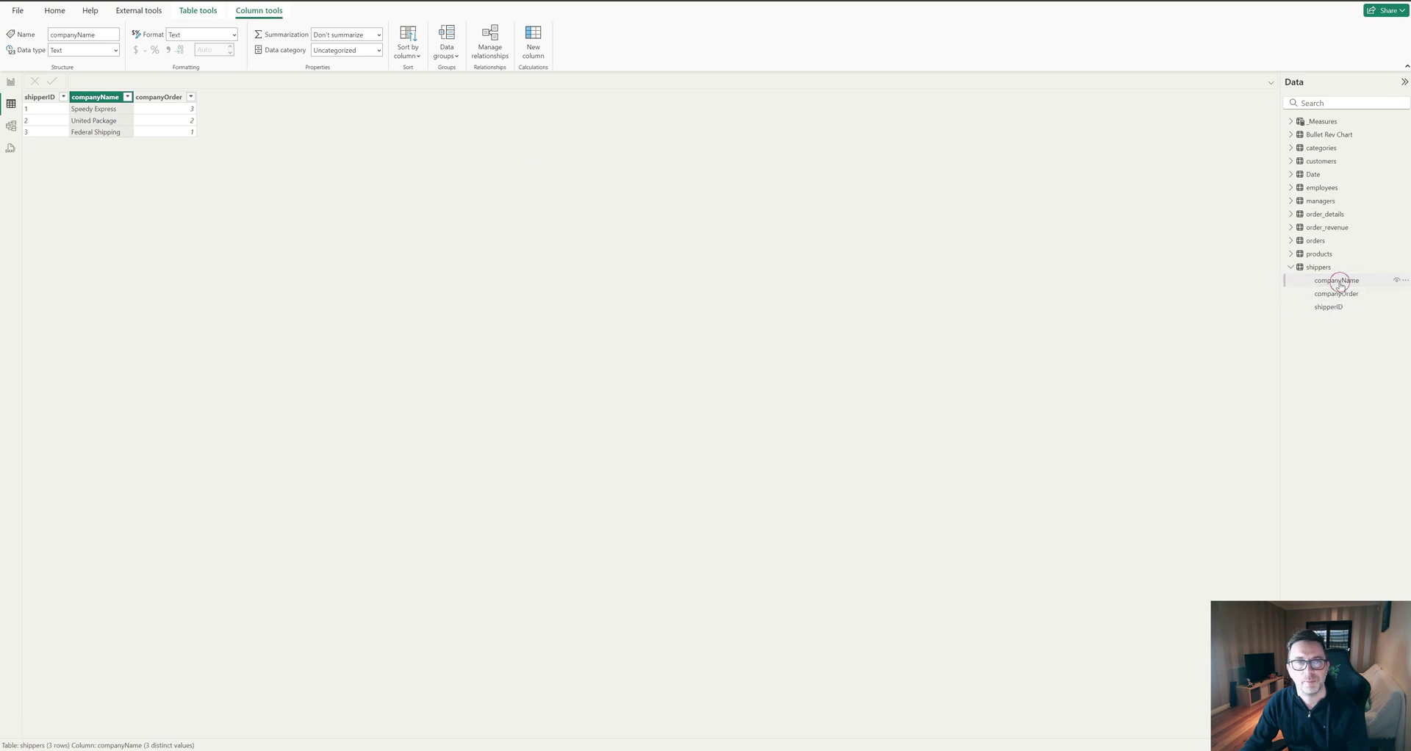
{"action": "left_click", "coordinate": [414, 55]}
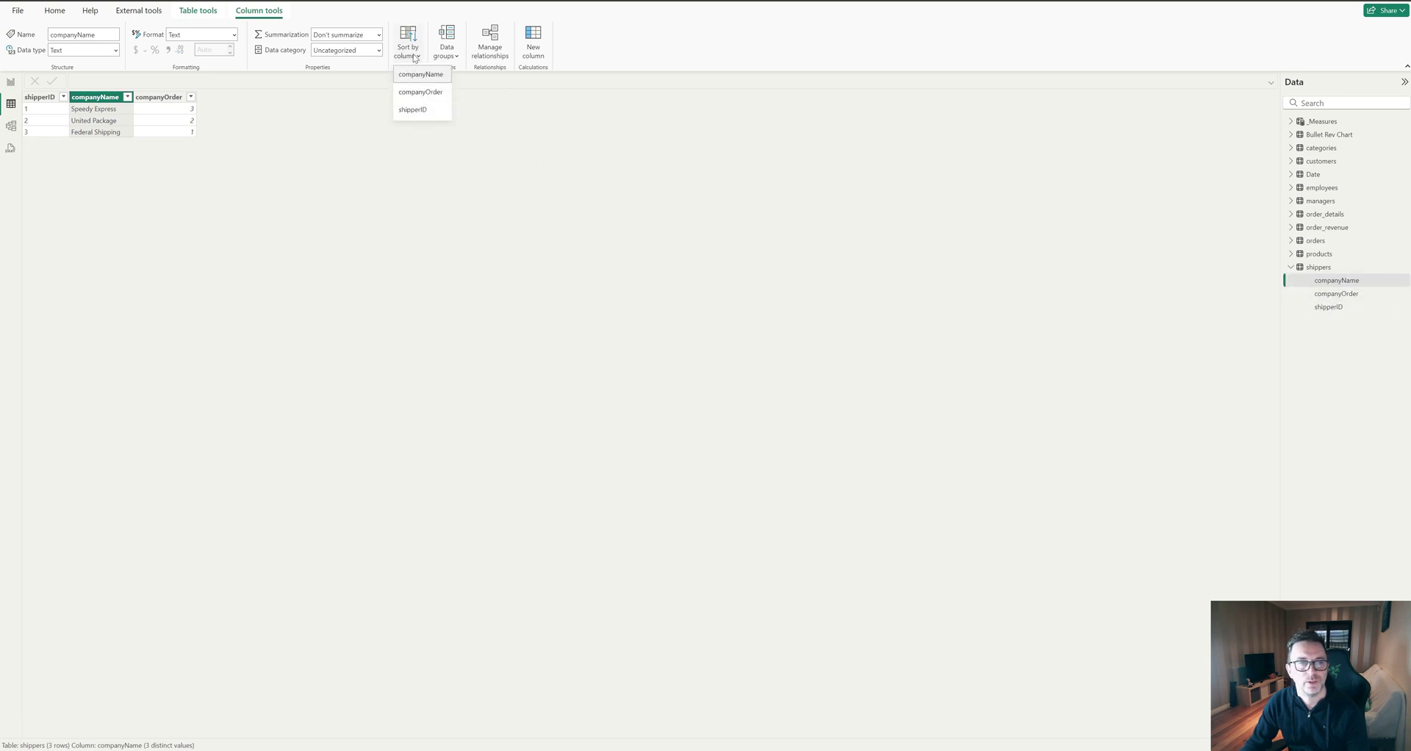
{"action": "left_click", "coordinate": [429, 94]}
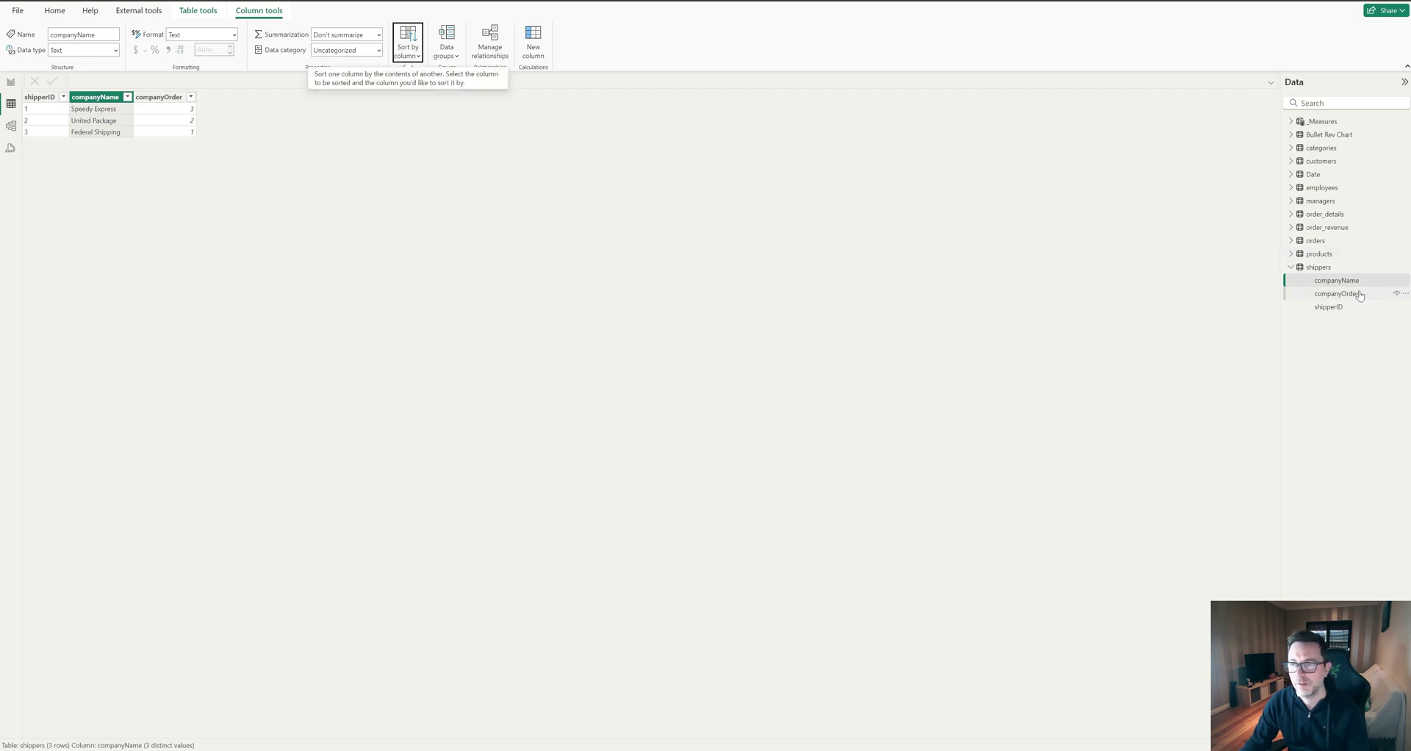
{"action": "left_click", "coordinate": [11, 81]}
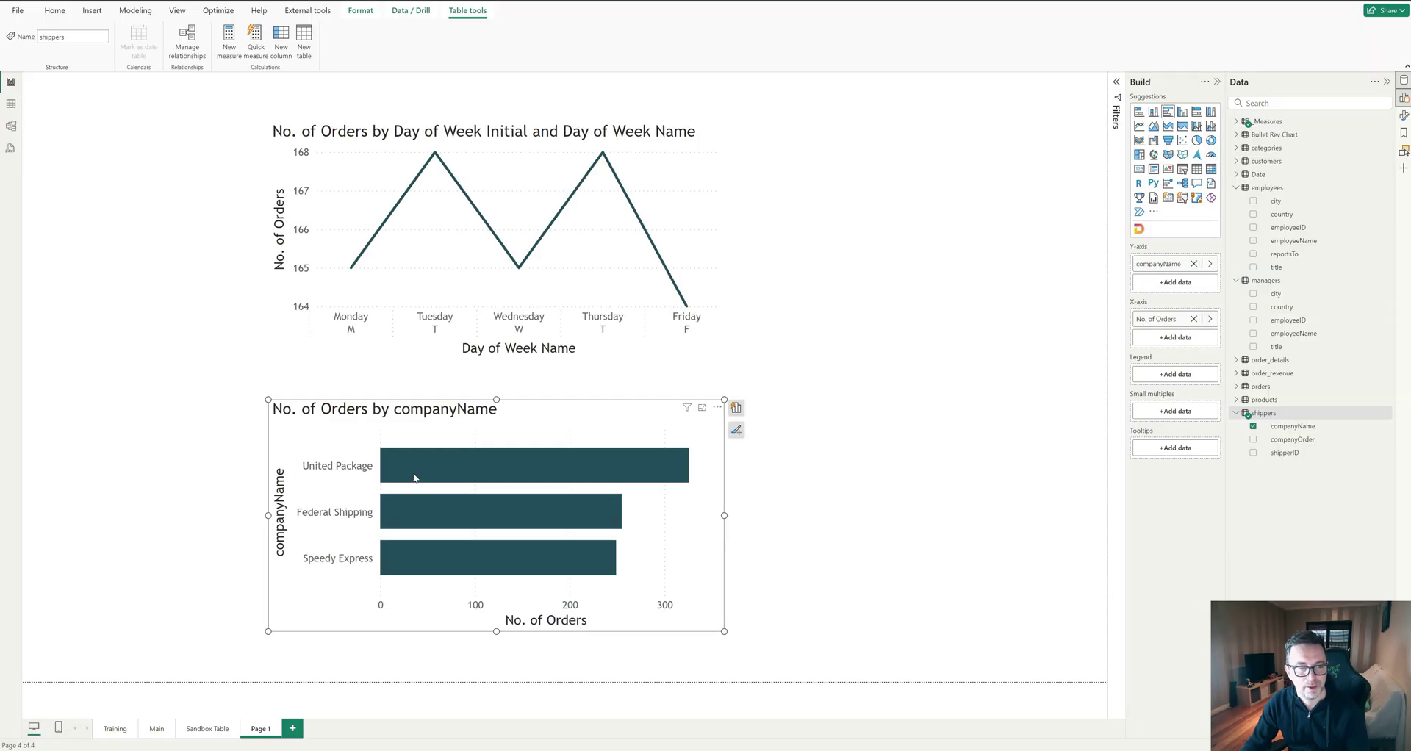
Sort the shipper bar chart's axis by companyName in ascending order.
{"action": "left_click", "coordinate": [717, 406]}
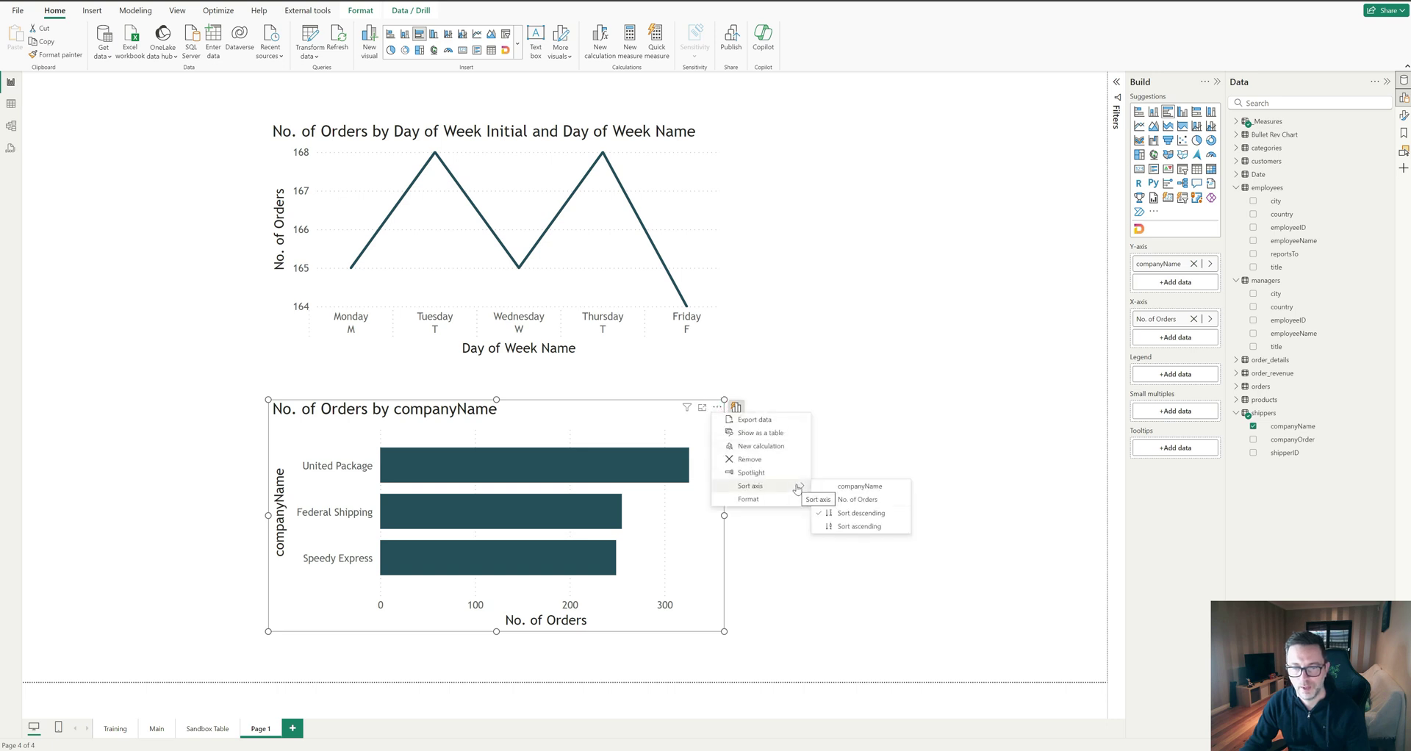
{"action": "left_click", "coordinate": [866, 492]}
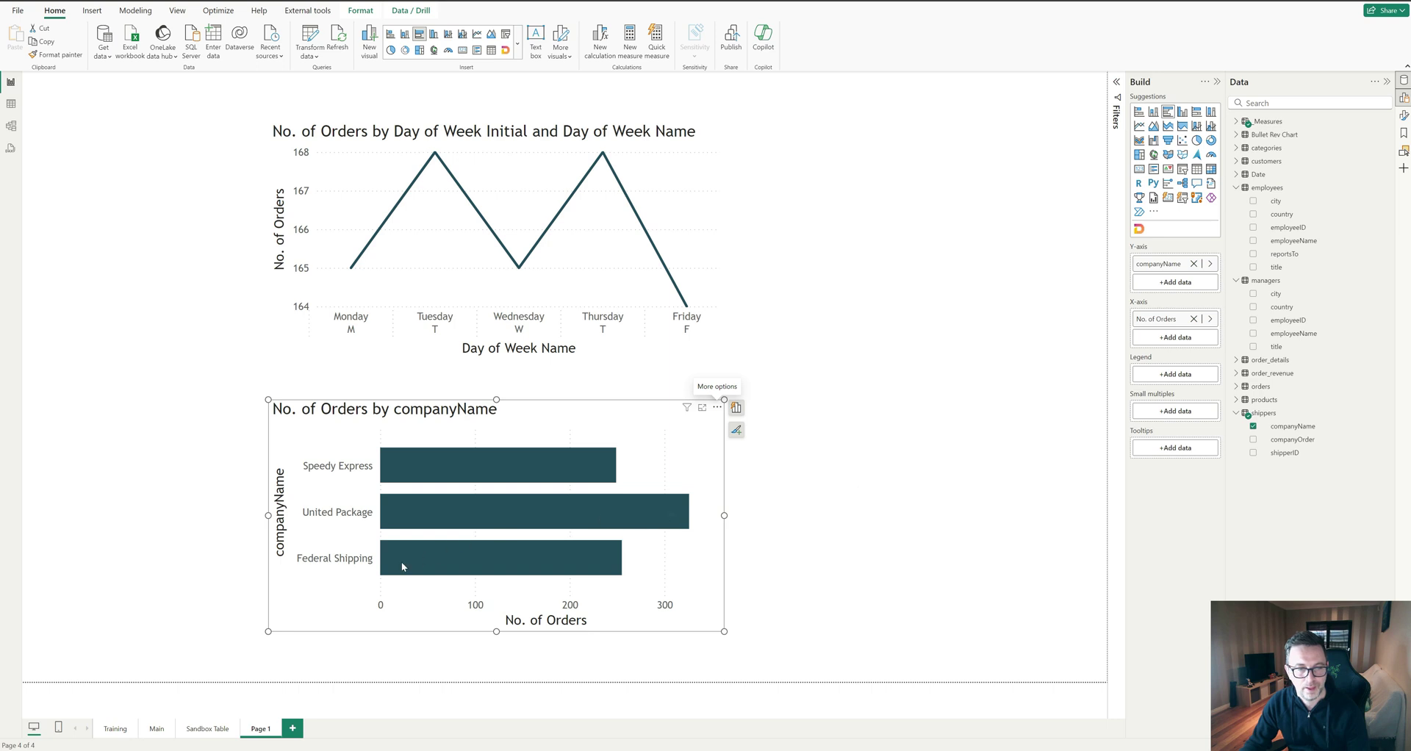
{"action": "left_click", "coordinate": [716, 407]}
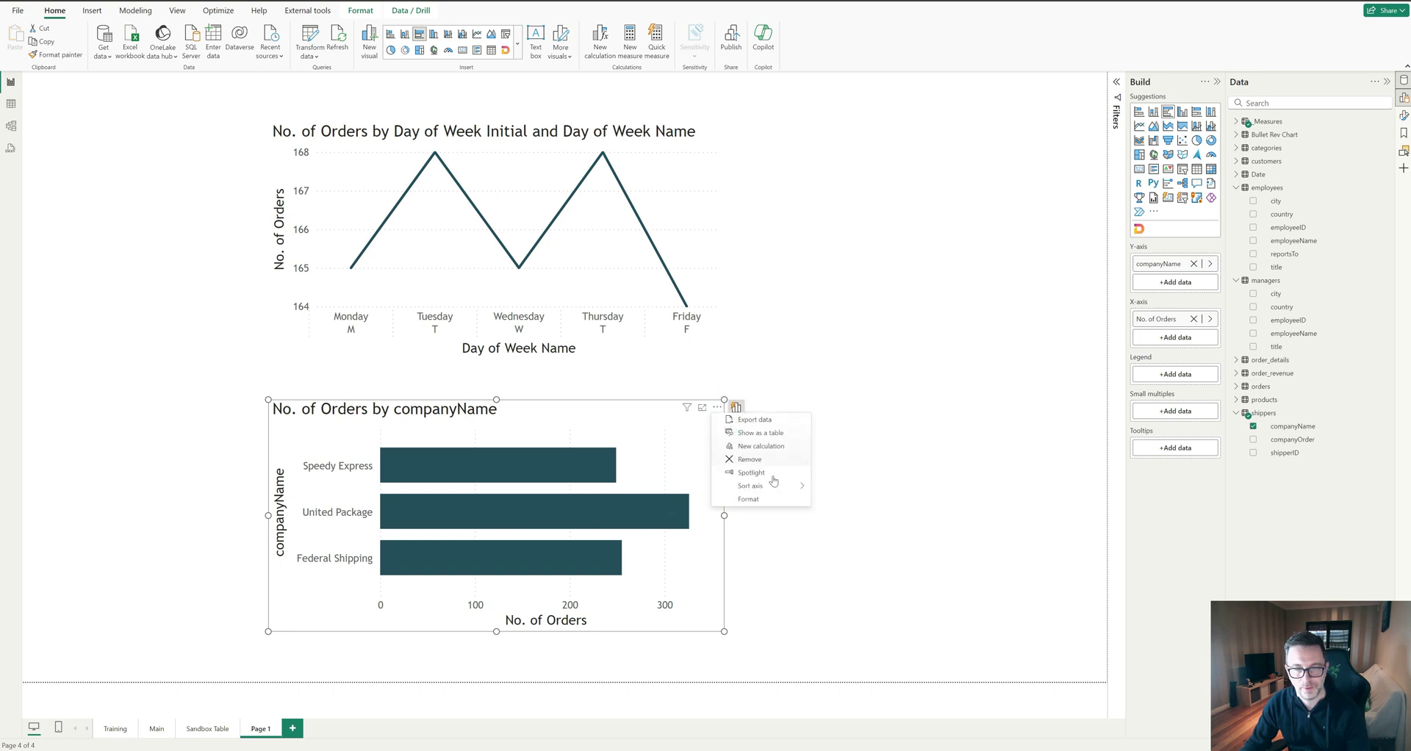
{"action": "mouse_move", "coordinate": [771, 486]}
{"action": "left_click", "coordinate": [859, 526]}
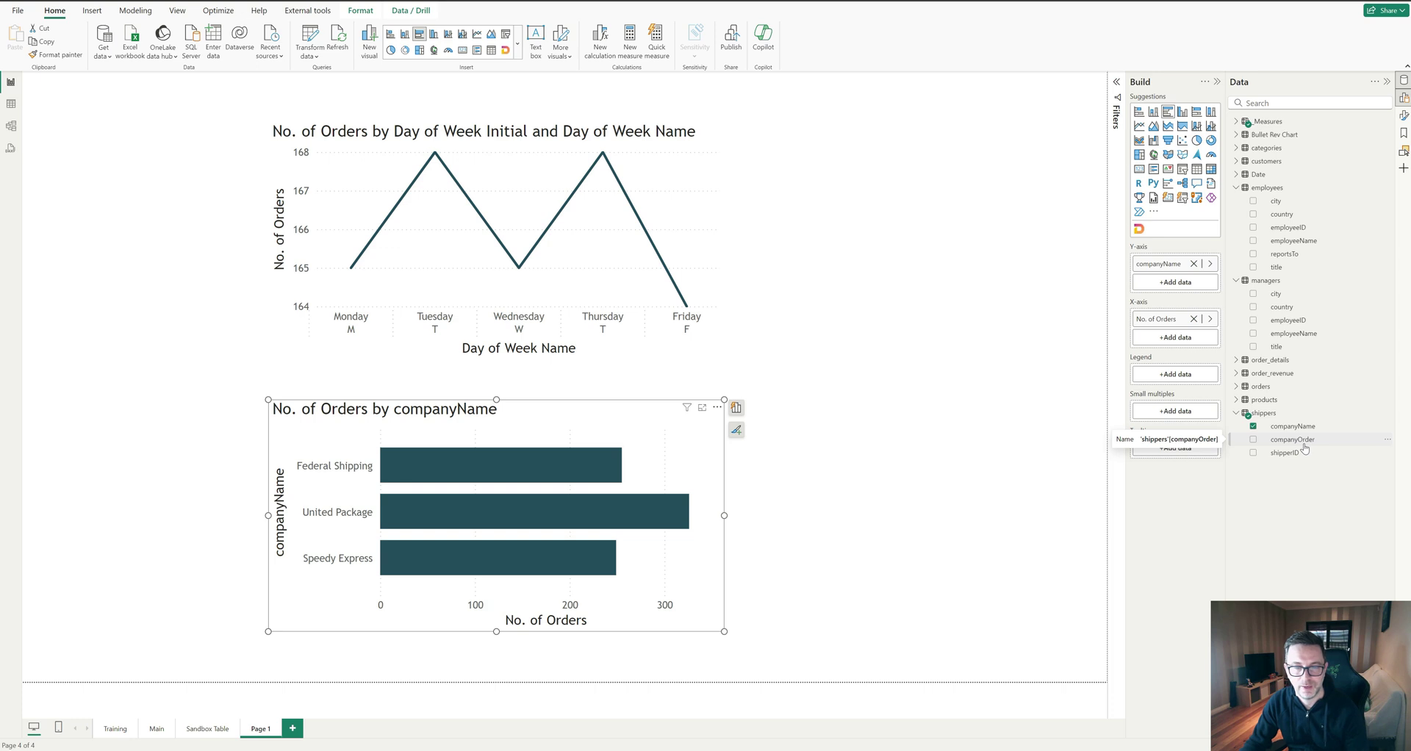
{"action": "left_click", "coordinate": [732, 323]}
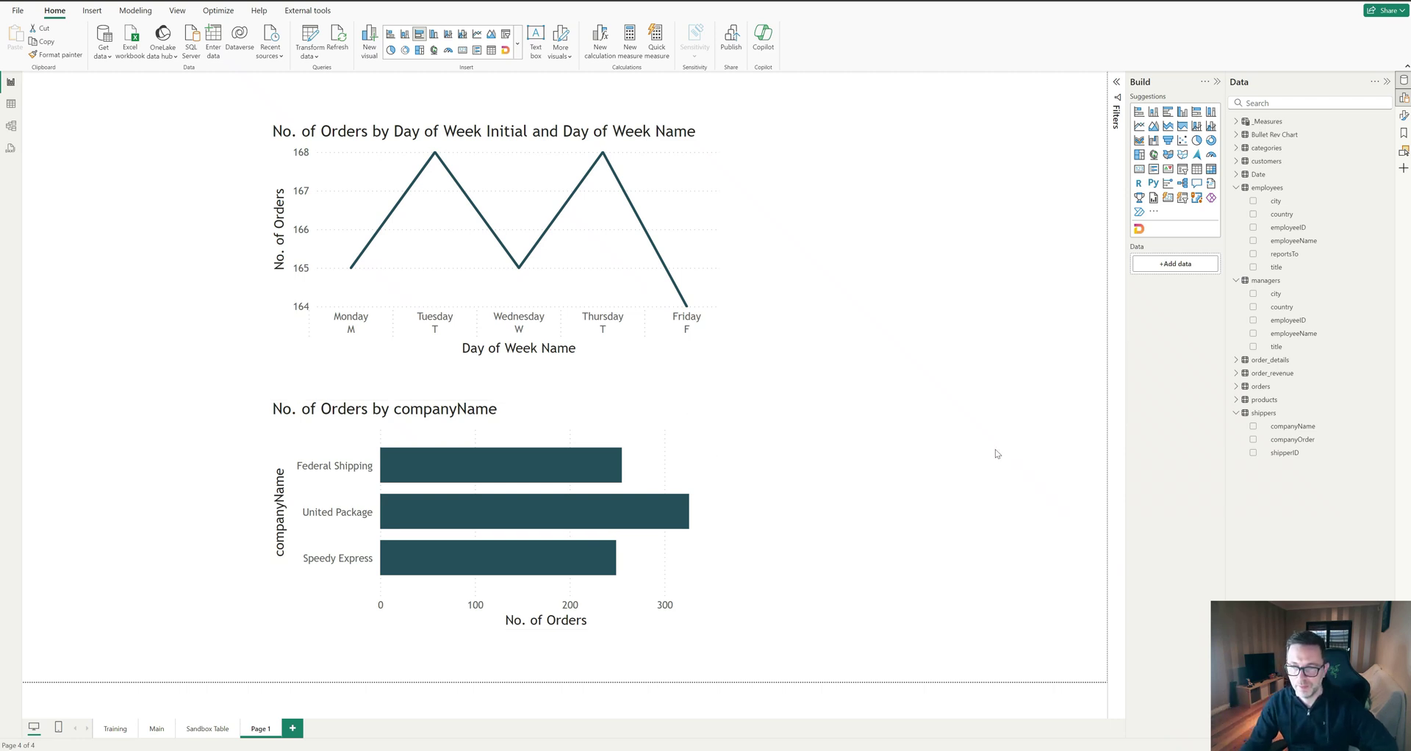
{"action": "left_click", "coordinate": [1297, 429]}
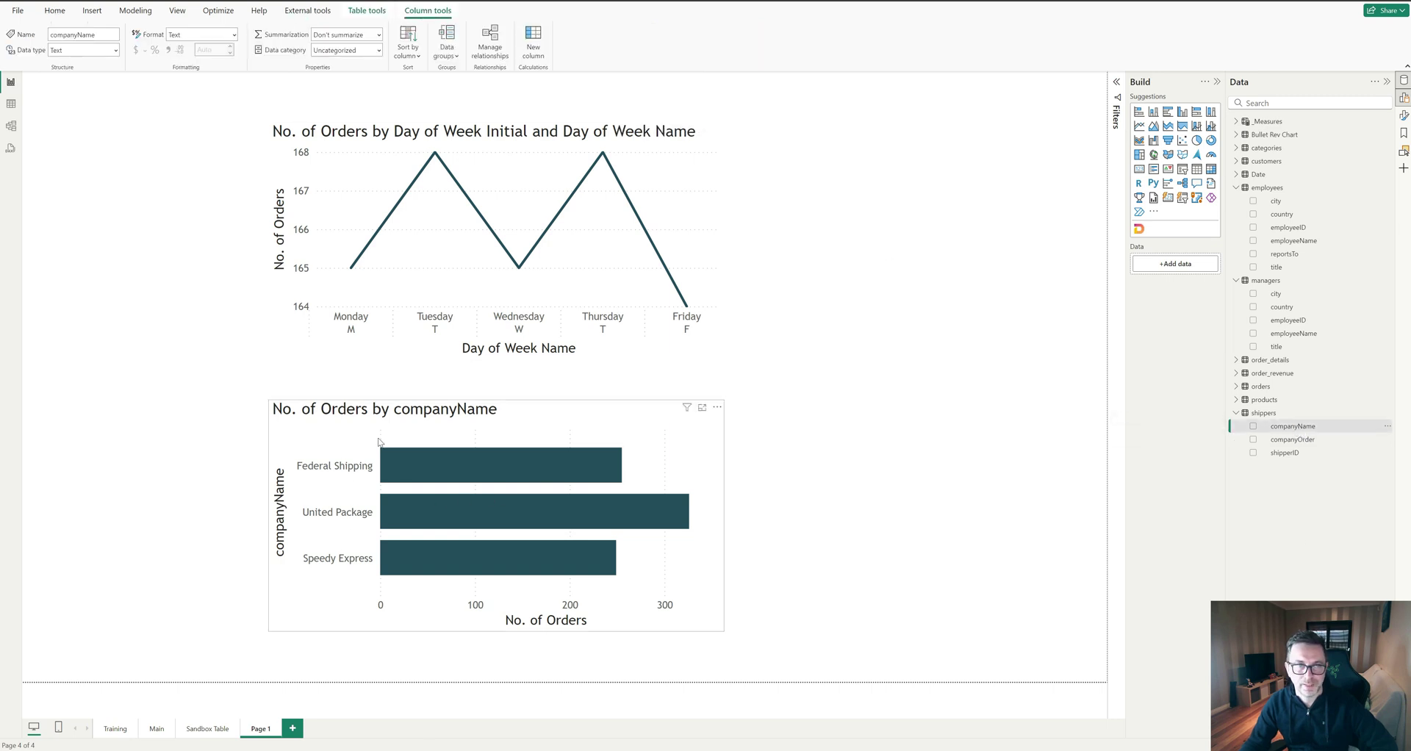
{"action": "left_click", "coordinate": [411, 51]}
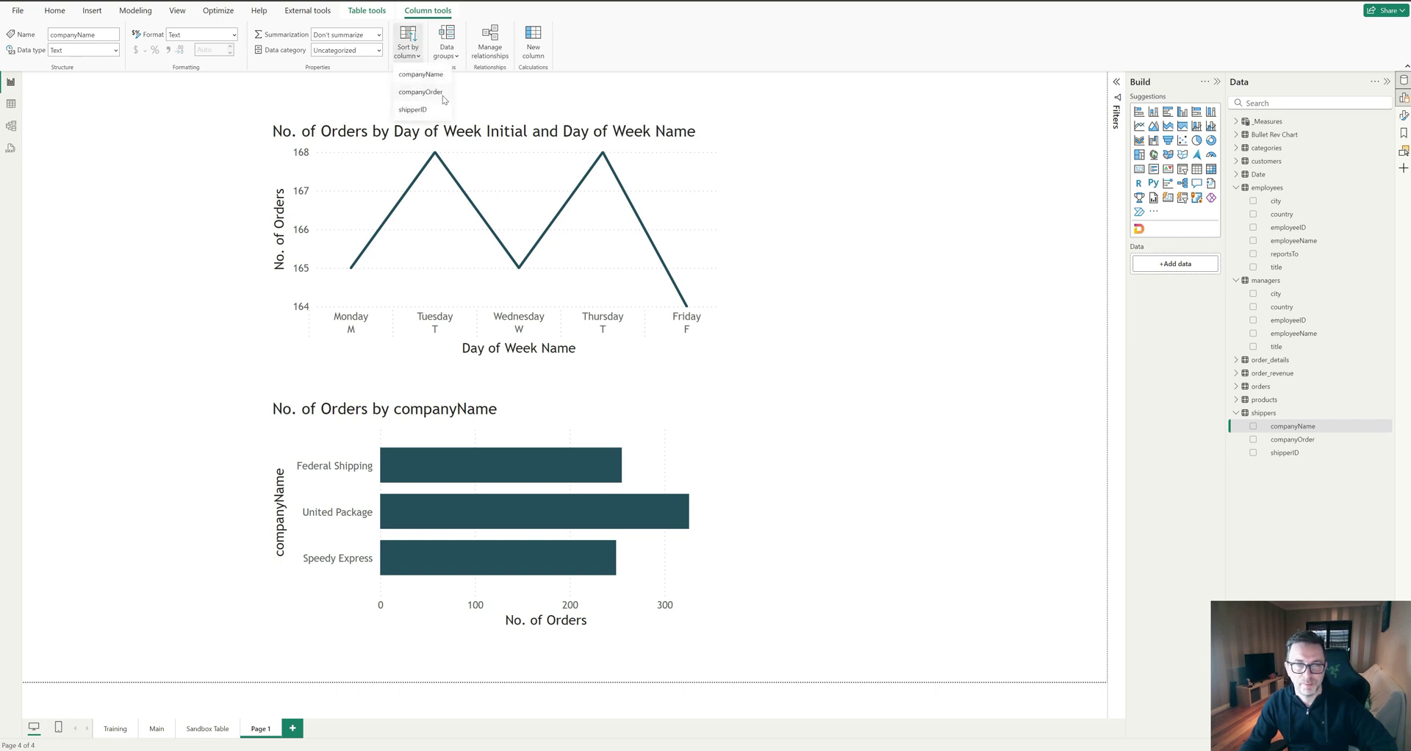
{"action": "left_click", "coordinate": [873, 285]}
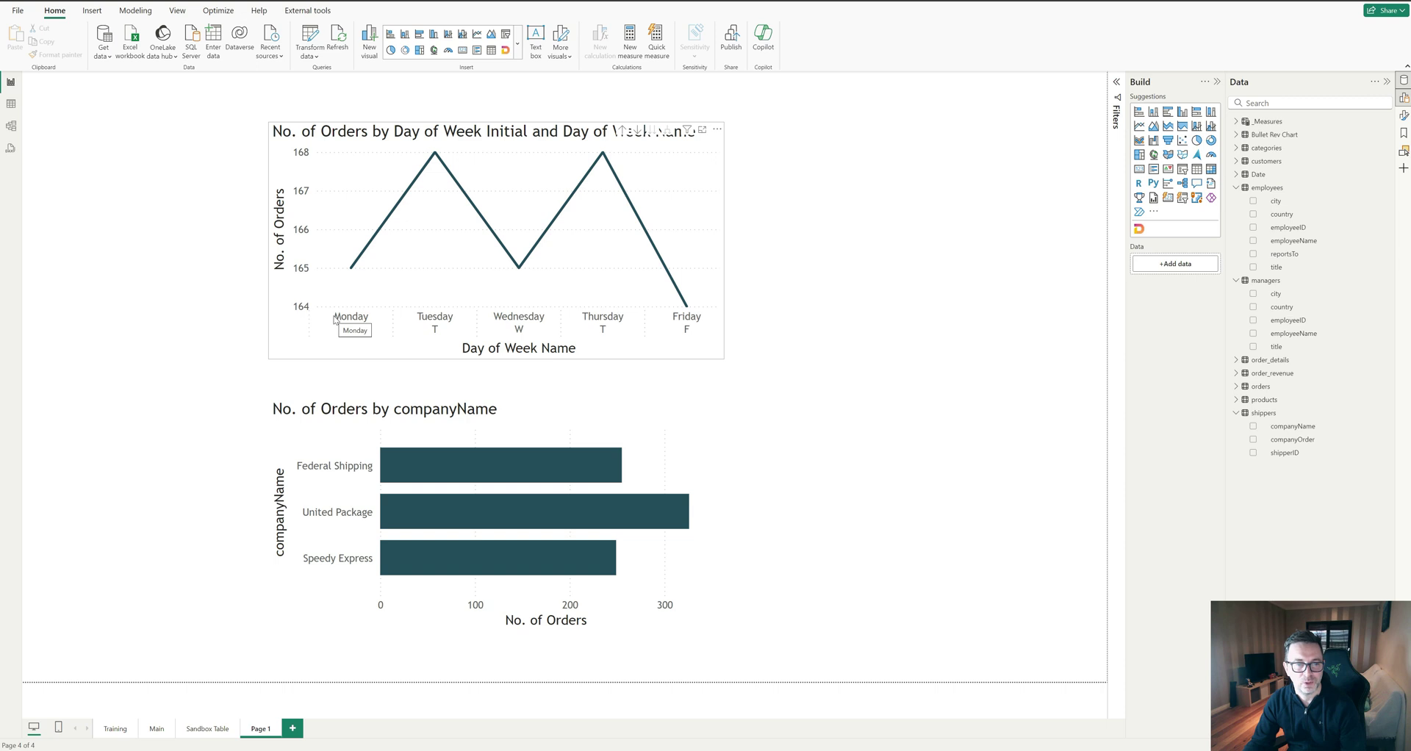